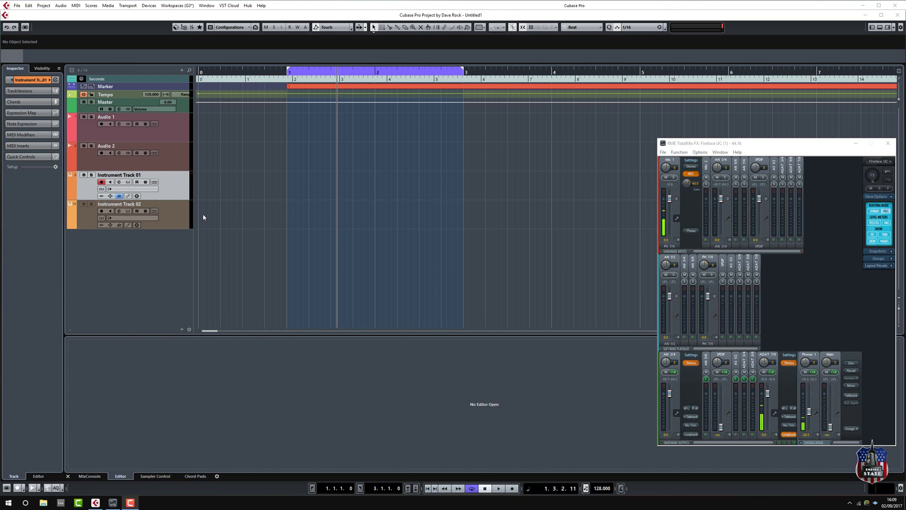
Step: Load Groove Agent from Steinberg > Drum into Instrument Track 01's instrument slot
{"action": "left_click", "coordinate": [146, 189]}
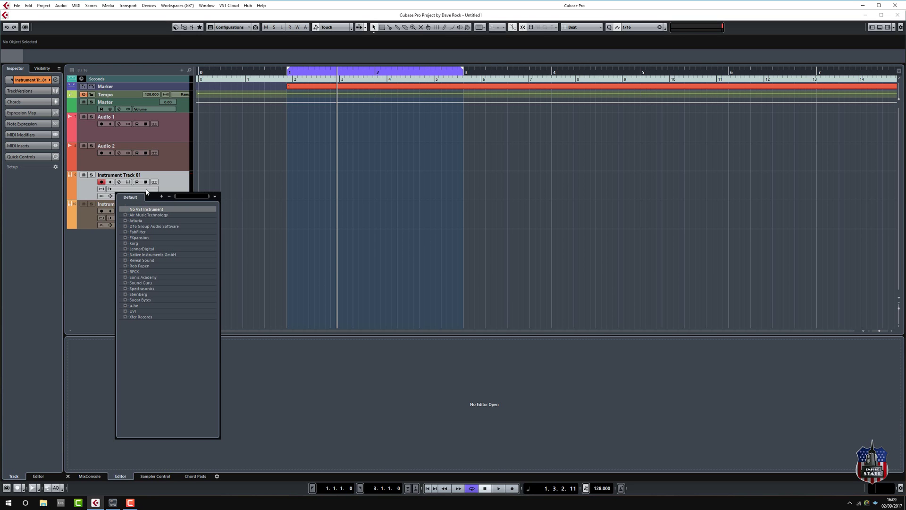
{"action": "left_click", "coordinate": [126, 294]}
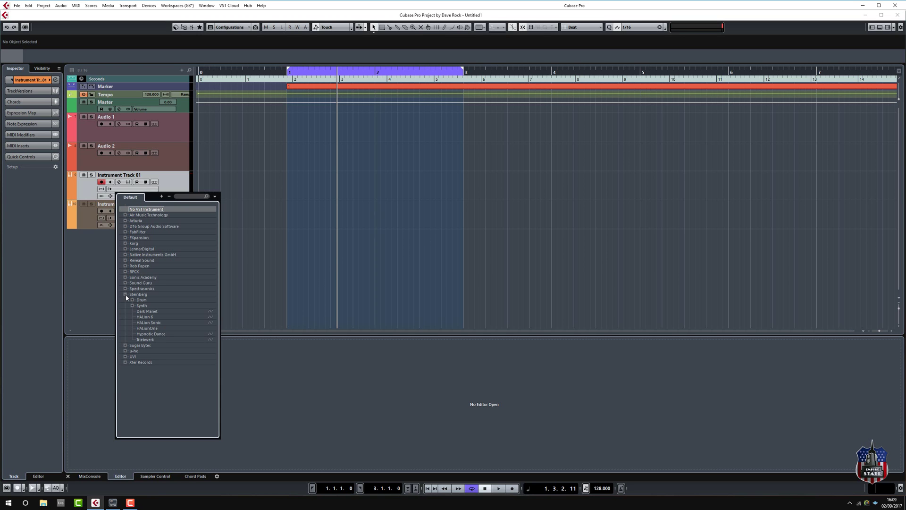
{"action": "left_click", "coordinate": [133, 300]}
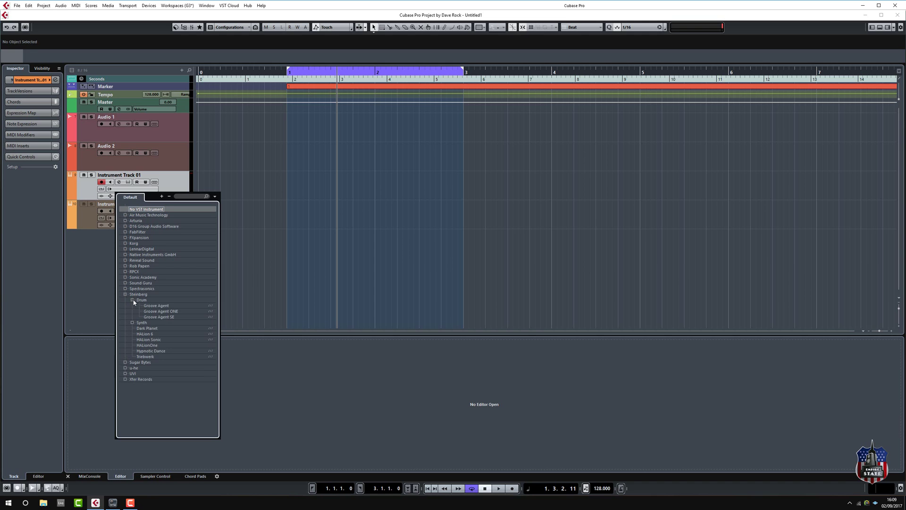
{"action": "left_click", "coordinate": [156, 312]}
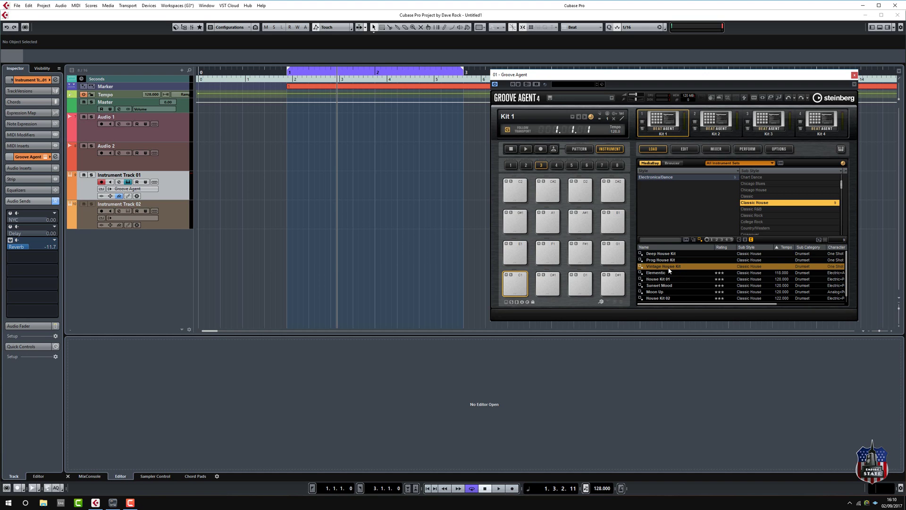
Step: Load the Vintage House Kit into Kit 1 and audition several of its pads
{"action": "double_click", "coordinate": [669, 267]}
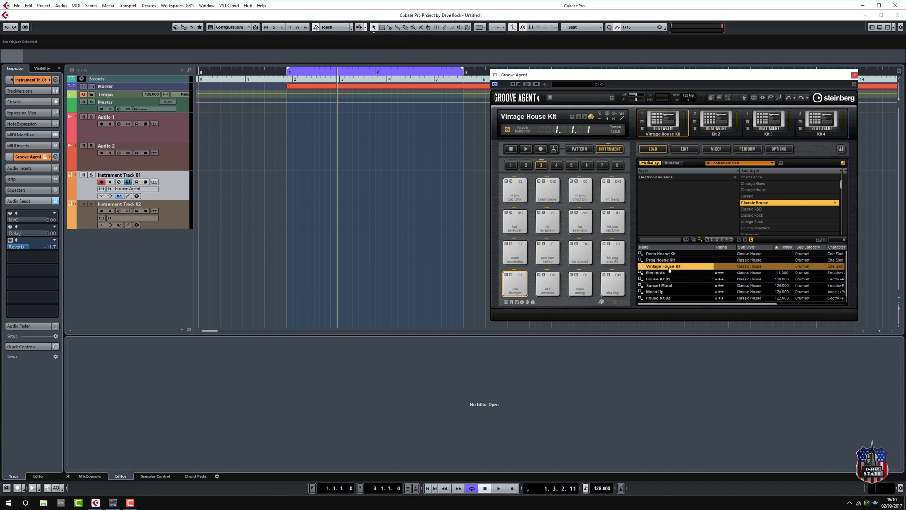
{"action": "left_click", "coordinate": [579, 149]}
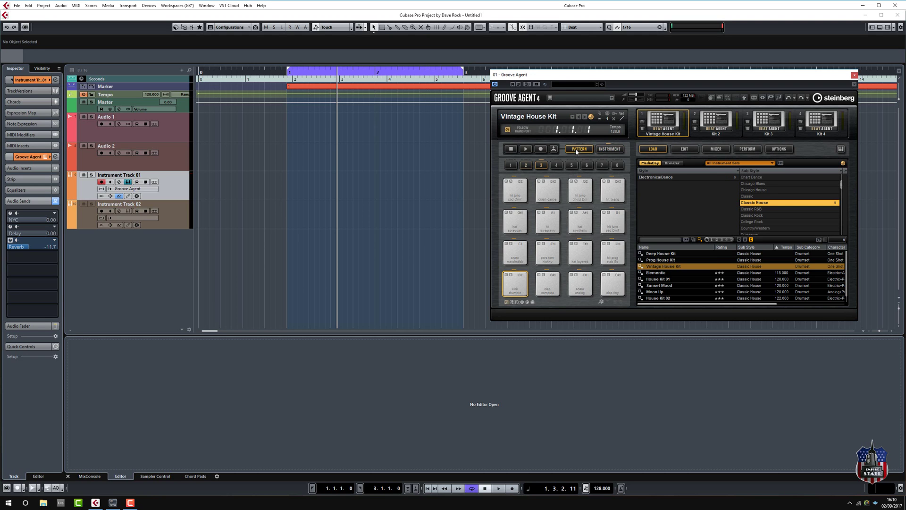
{"action": "left_click", "coordinate": [610, 149]}
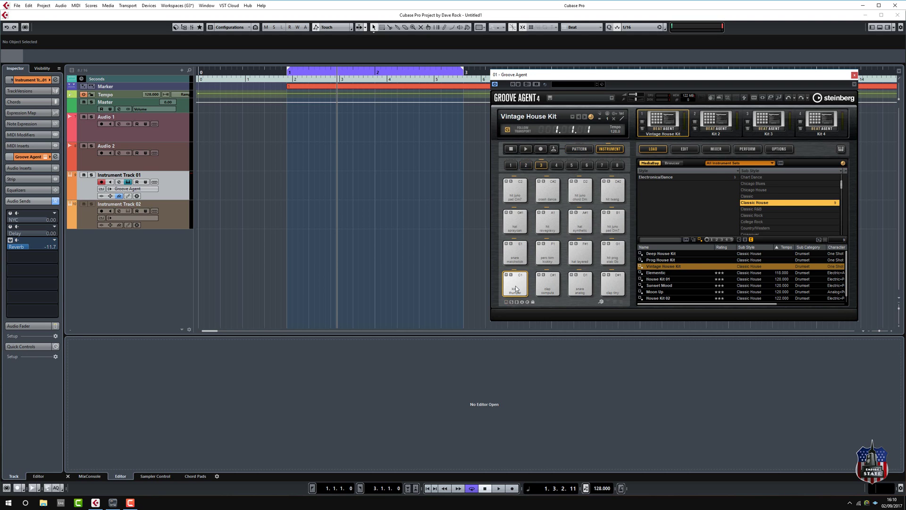
{"action": "left_click", "coordinate": [548, 252]}
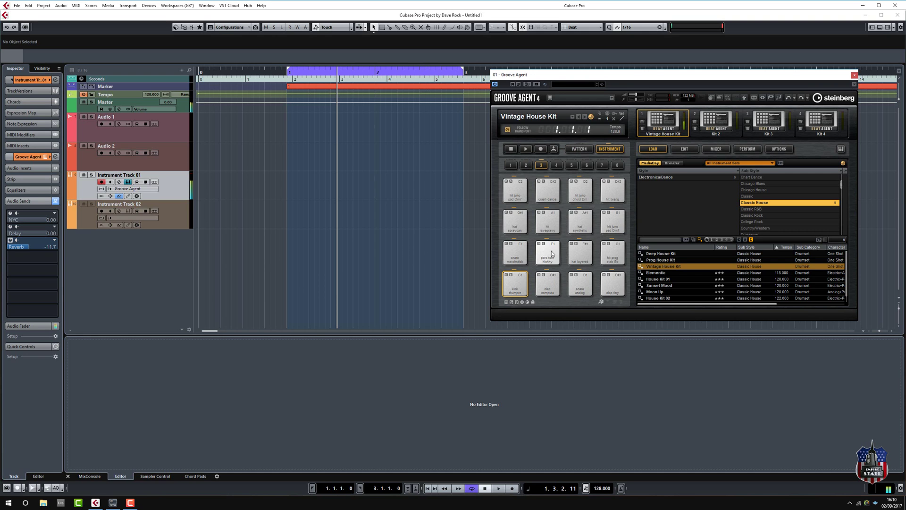
{"action": "left_click", "coordinate": [548, 226]}
{"action": "left_click", "coordinate": [547, 191]}
{"action": "left_click", "coordinate": [580, 191]}
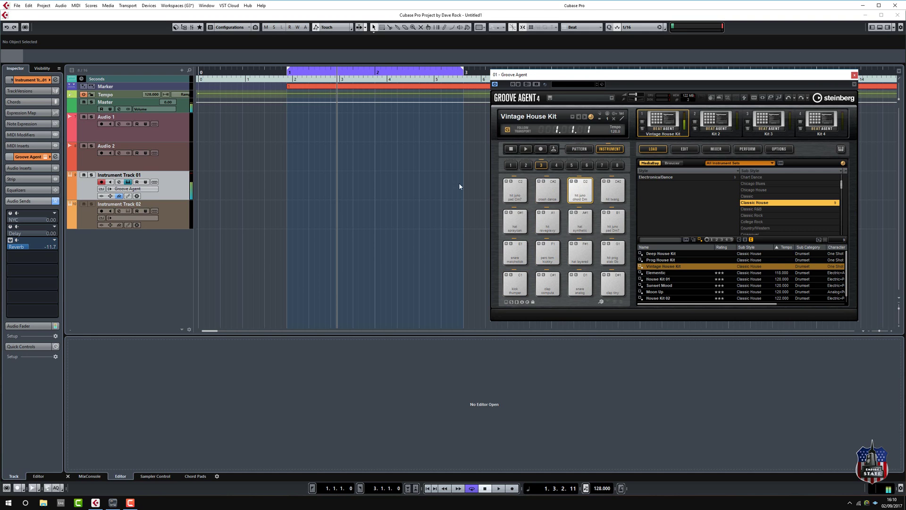
Step: Turn Instrument Track 01's Inspector Reverb send fully down to -oo
{"action": "double_click", "coordinate": [11, 243]}
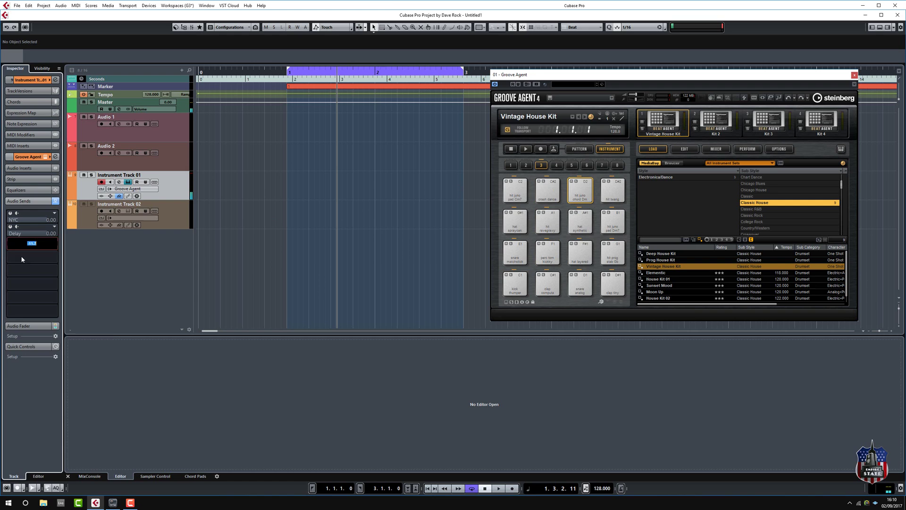
{"action": "left_click", "coordinate": [22, 259]}
{"action": "left_click", "coordinate": [27, 246]}
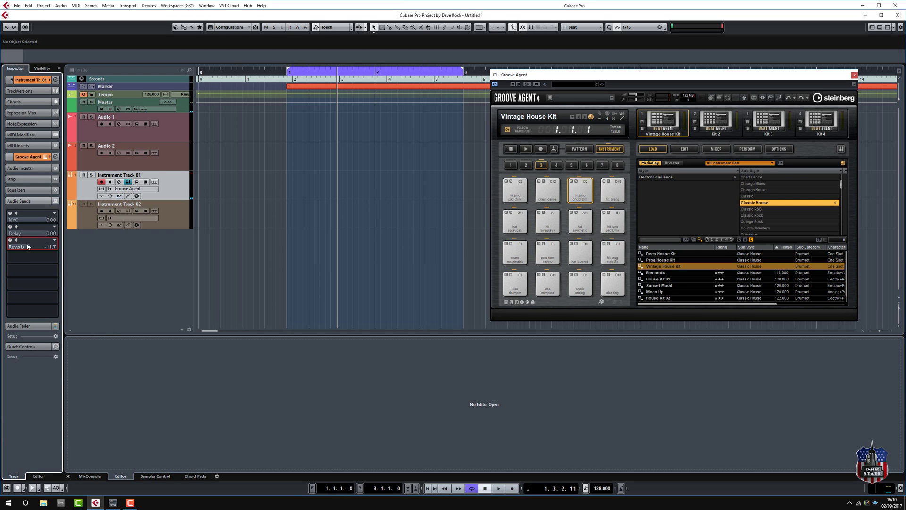
{"action": "left_click", "coordinate": [27, 246], "text": "ctrl"}
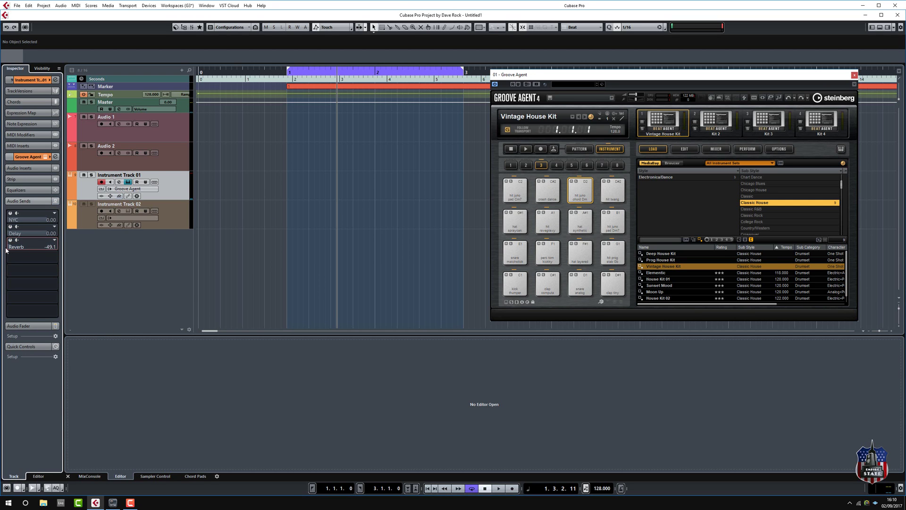
Step: Audition the B1, A#1 and bottom-row pads, then select the clap tiny pad
{"action": "left_click", "coordinate": [623, 213]}
{"action": "left_click", "coordinate": [580, 221]}
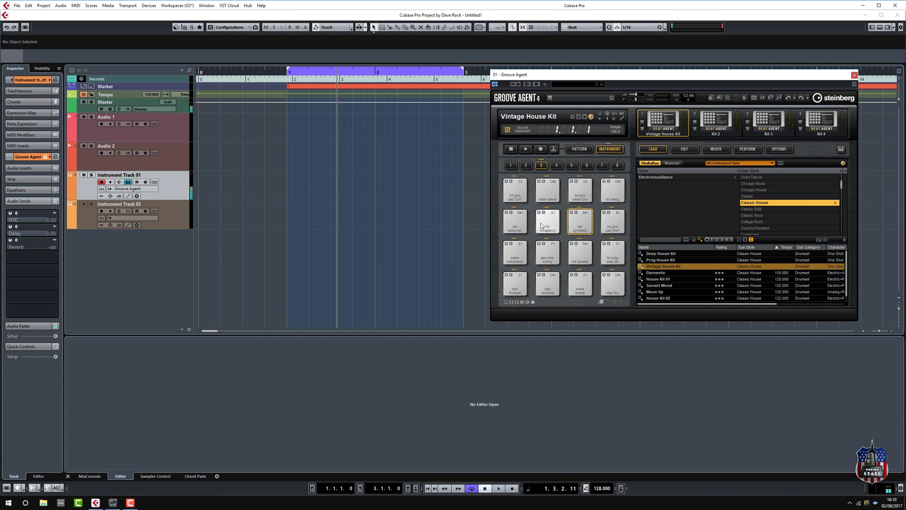
{"action": "left_click", "coordinate": [580, 253]}
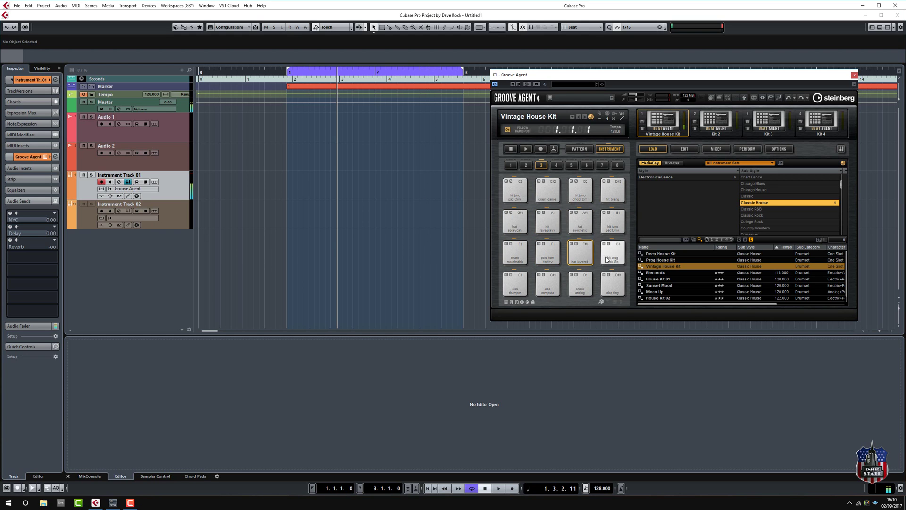
{"action": "left_click", "coordinate": [515, 283]}
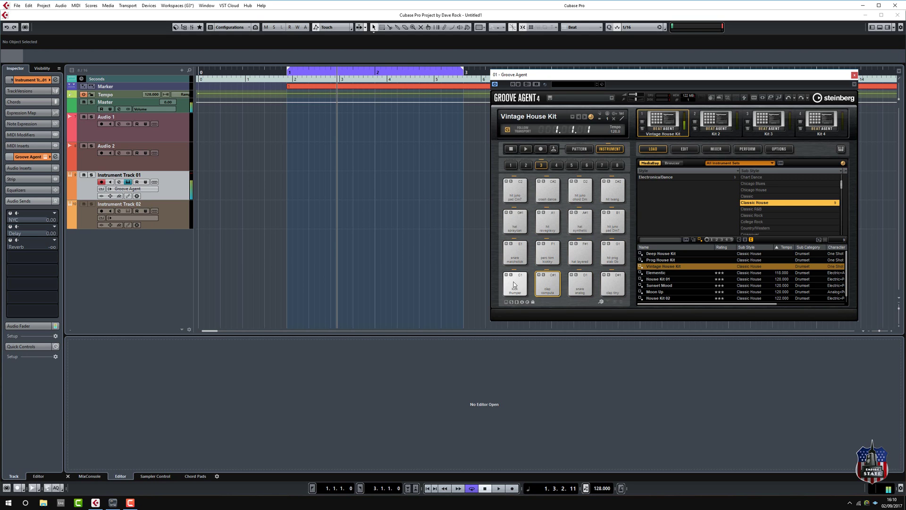
{"action": "left_click", "coordinate": [610, 286]}
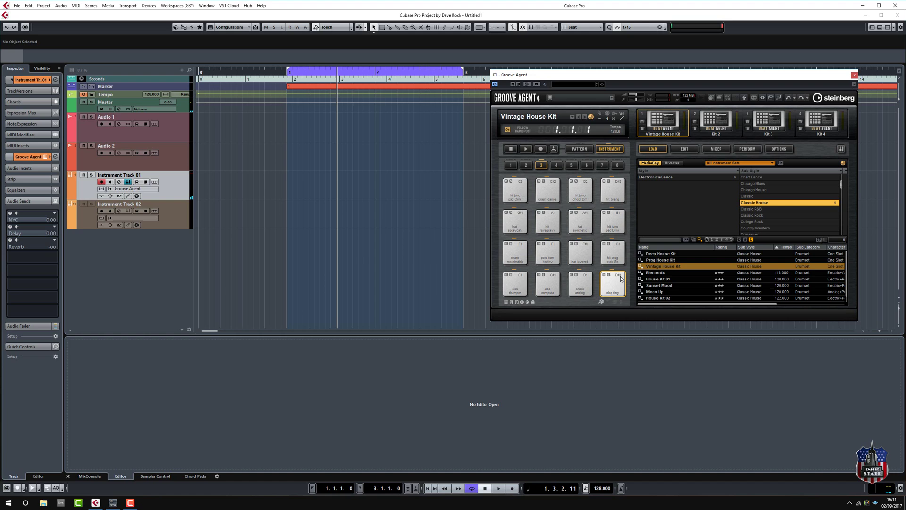
Step: Activate Note Repeat on the Perform page and create an empty two-bar MIDI part in the Key Editor
{"action": "left_click", "coordinate": [747, 149]}
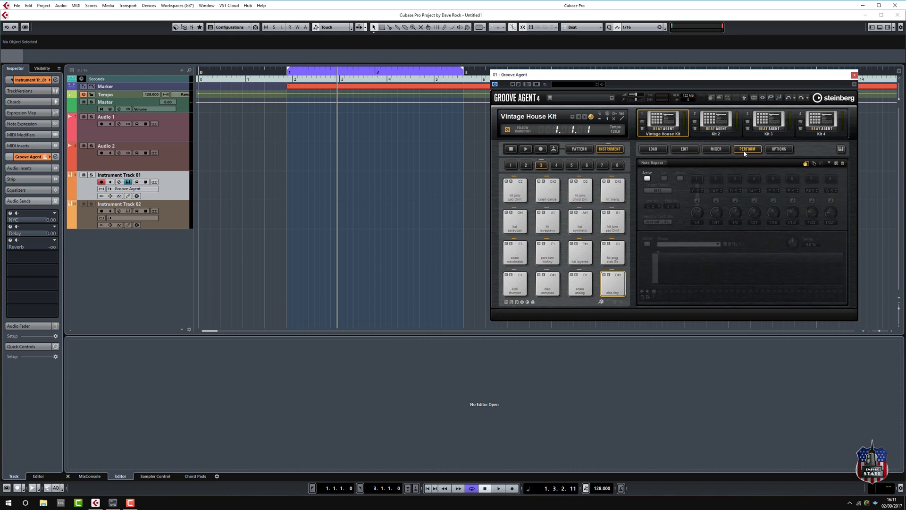
{"action": "left_click", "coordinate": [647, 179]}
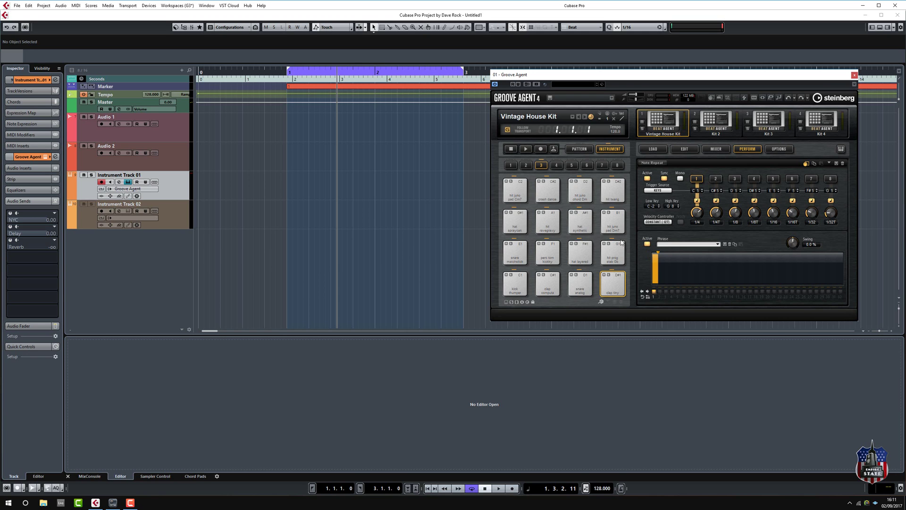
{"action": "double_click", "coordinate": [293, 185]}
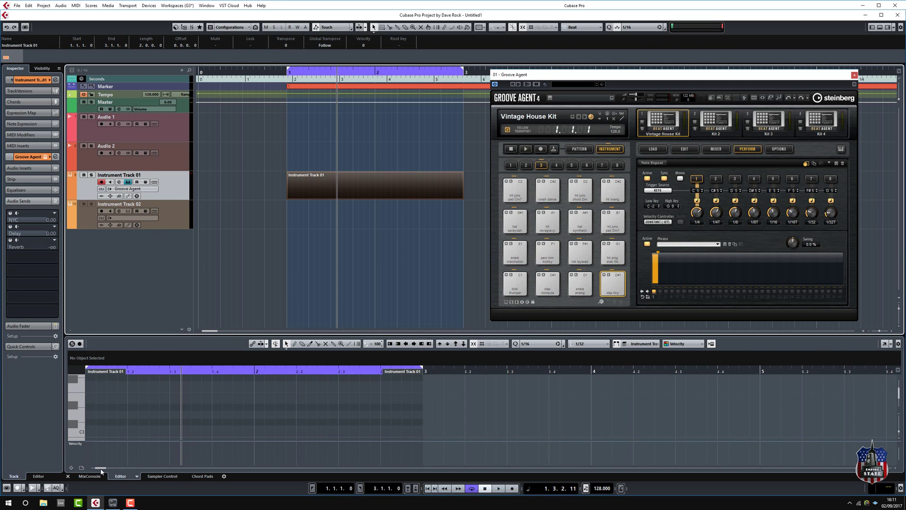
Step: Draw a D#1 clap note in the Key Editor and move it to bar 2
{"action": "left_click_drag", "start_coordinate": [100, 467], "coordinate": [98, 468]}
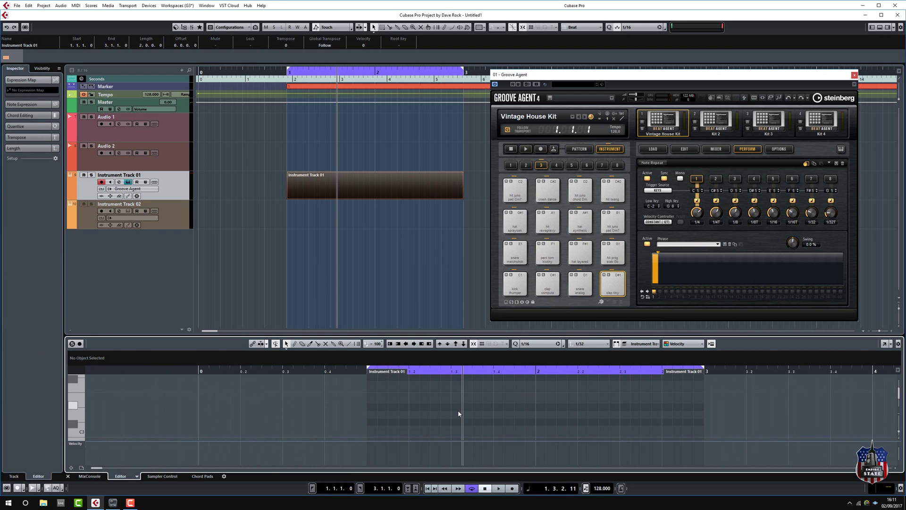
{"action": "left_click", "coordinate": [616, 286]}
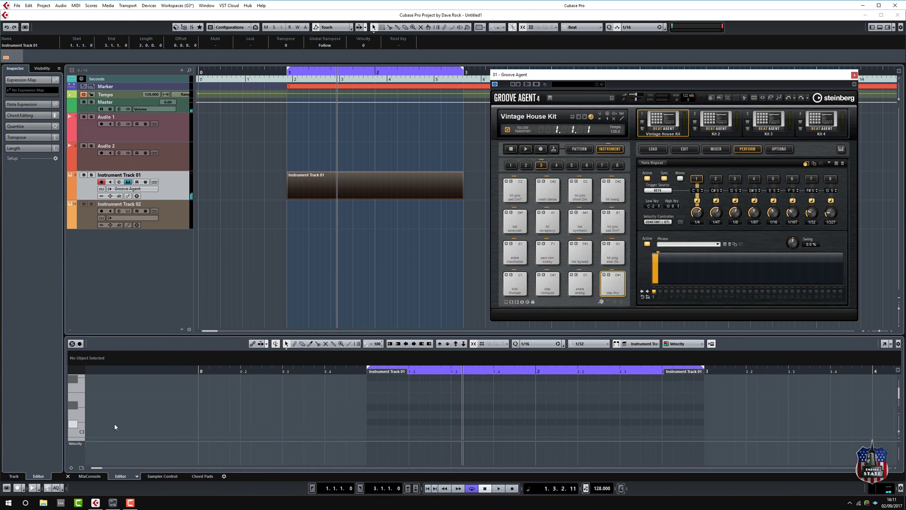
{"action": "scroll", "coordinate": [84, 431], "scroll_direction": "down", "scroll_amount": 2}
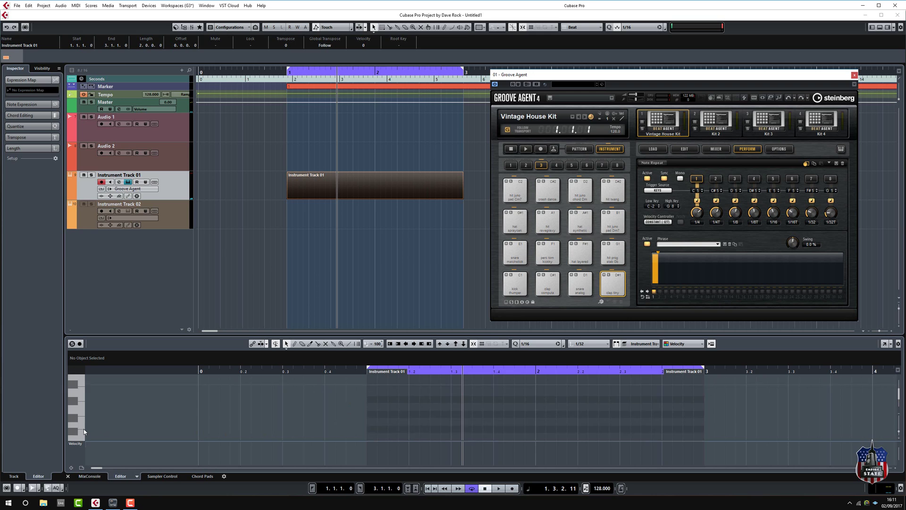
{"action": "scroll", "coordinate": [83, 430], "scroll_direction": "down", "scroll_amount": 3}
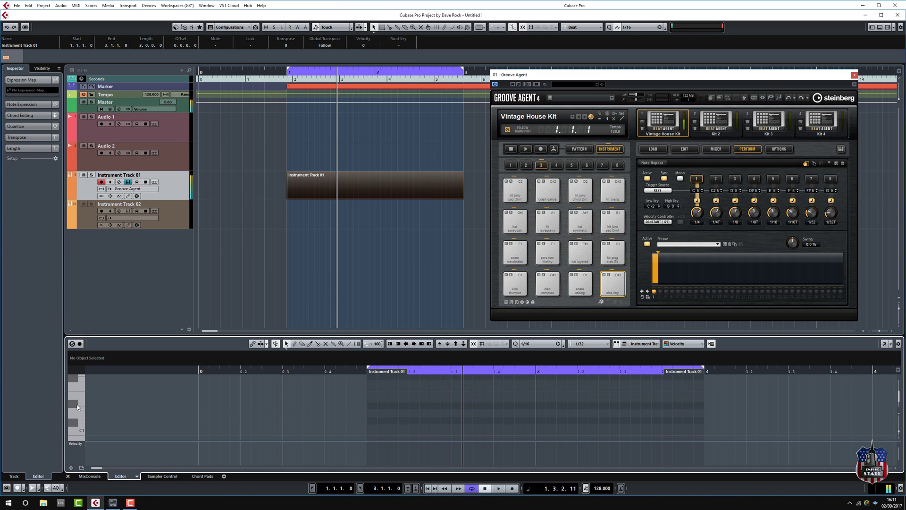
{"action": "left_click", "coordinate": [77, 407]}
{"action": "left_click", "coordinate": [77, 407]}
{"action": "left_click", "coordinate": [371, 406]}
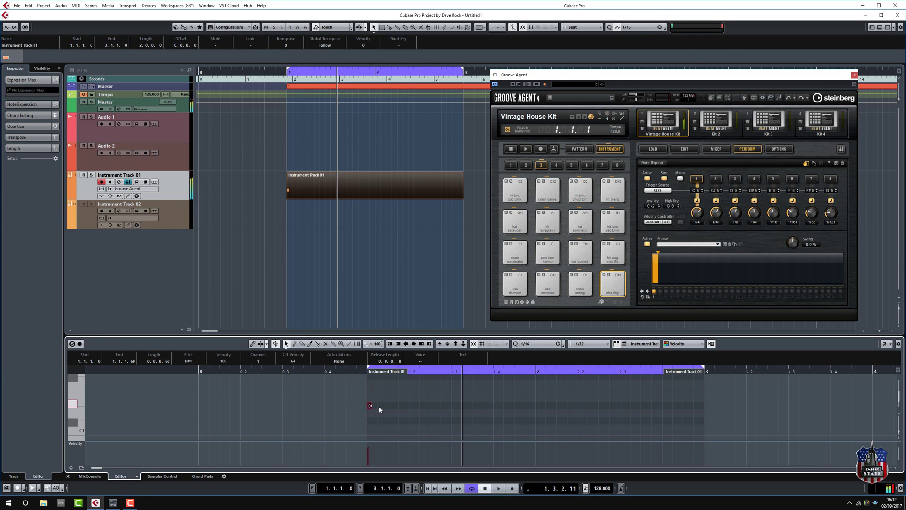
{"action": "left_click_drag", "start_coordinate": [371, 407], "coordinate": [701, 403]}
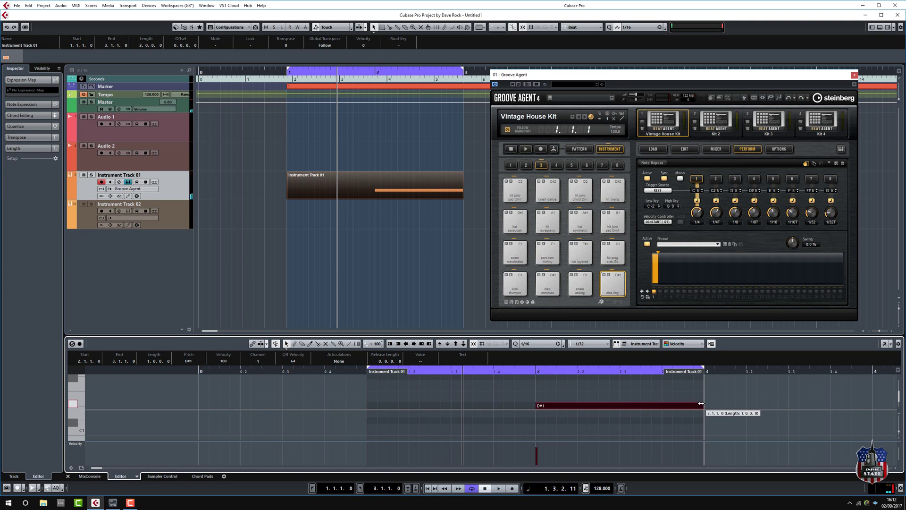
{"action": "left_click", "coordinate": [72, 405]}
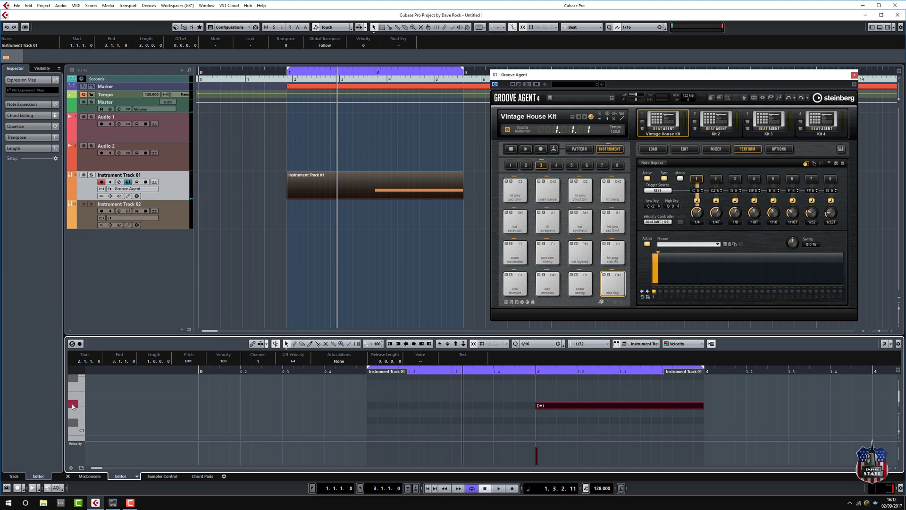
Step: Draw an E5 rate-switch note spanning bar 2 to bar 3, then start playback
{"action": "left_click", "coordinate": [72, 405]}
{"action": "scroll", "coordinate": [84, 414], "scroll_direction": "up", "scroll_amount": 10}
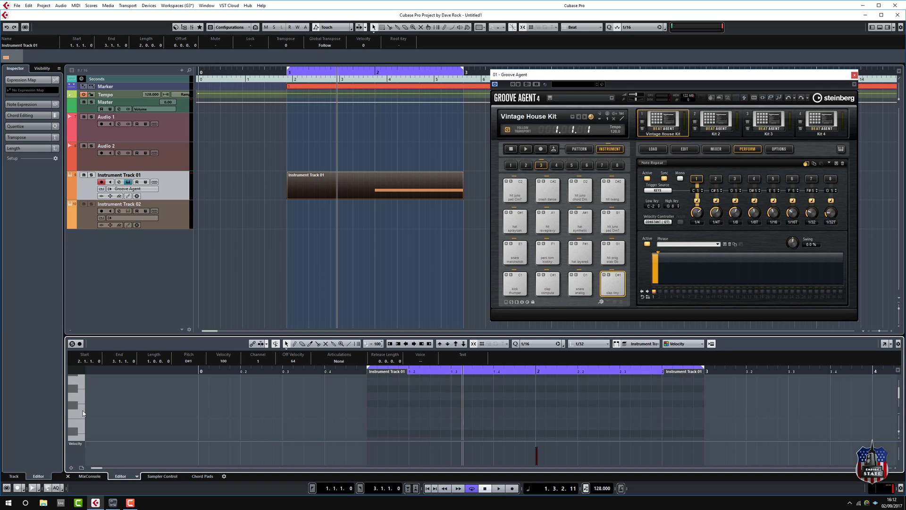
{"action": "scroll", "coordinate": [84, 411], "scroll_direction": "up", "scroll_amount": 3}
{"action": "left_click", "coordinate": [78, 413]}
{"action": "left_click", "coordinate": [81, 401]}
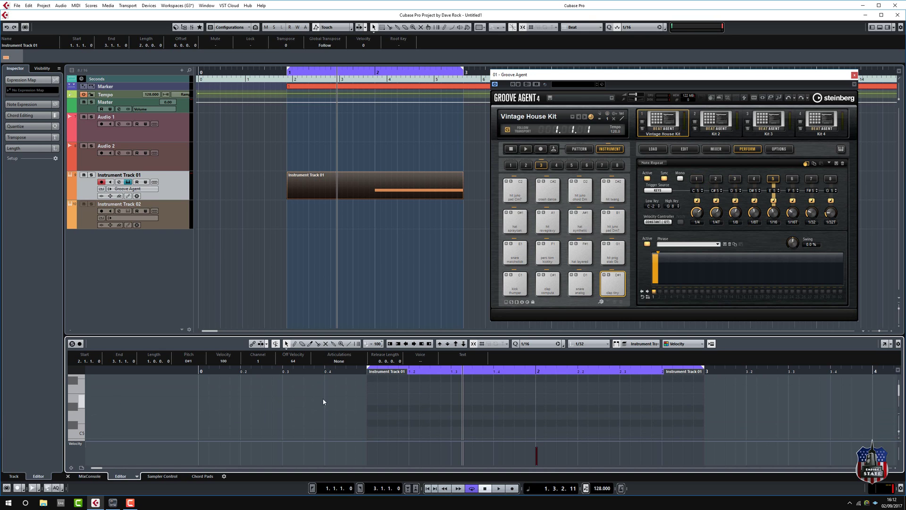
{"action": "left_click", "coordinate": [539, 401]}
{"action": "left_click", "coordinate": [539, 400]}
{"action": "left_click_drag", "start_coordinate": [542, 402], "coordinate": [702, 405]}
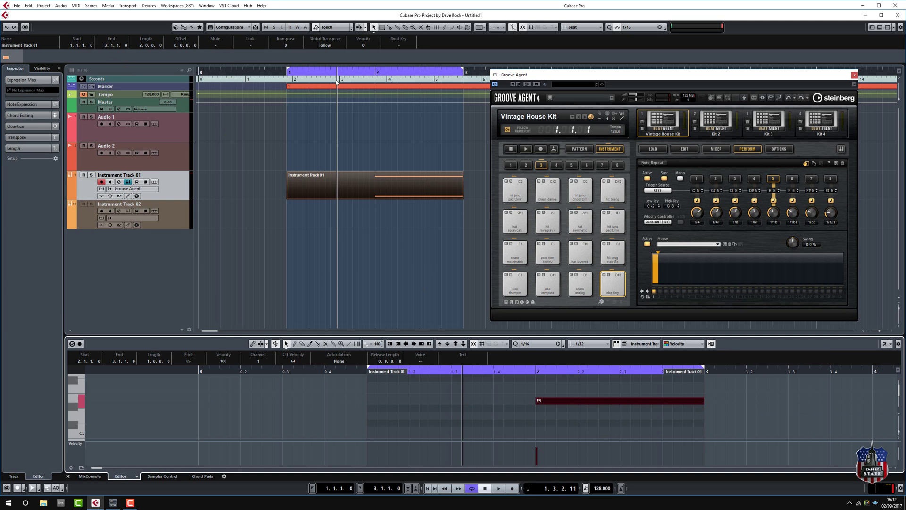
{"action": "left_click", "coordinate": [500, 489]}
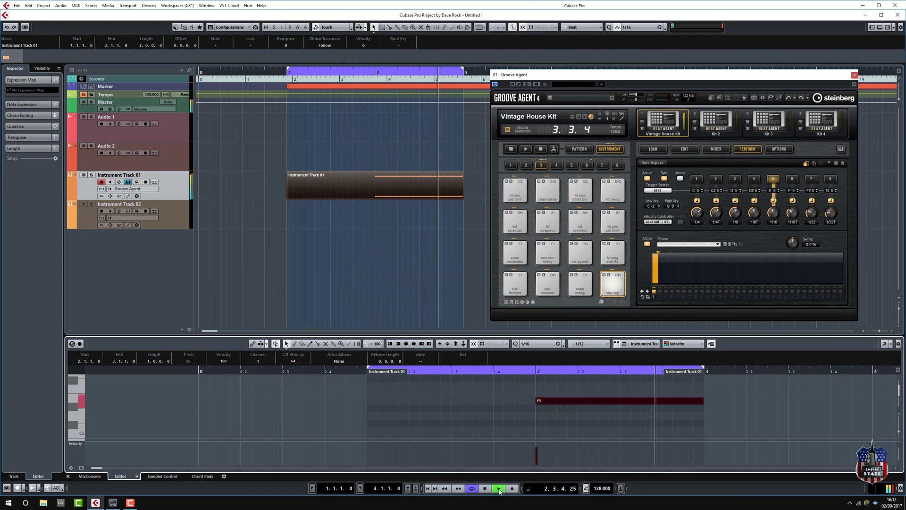
Step: Stop playback and scroll the Key Editor down to show the D#1 note
{"action": "left_click", "coordinate": [485, 489]}
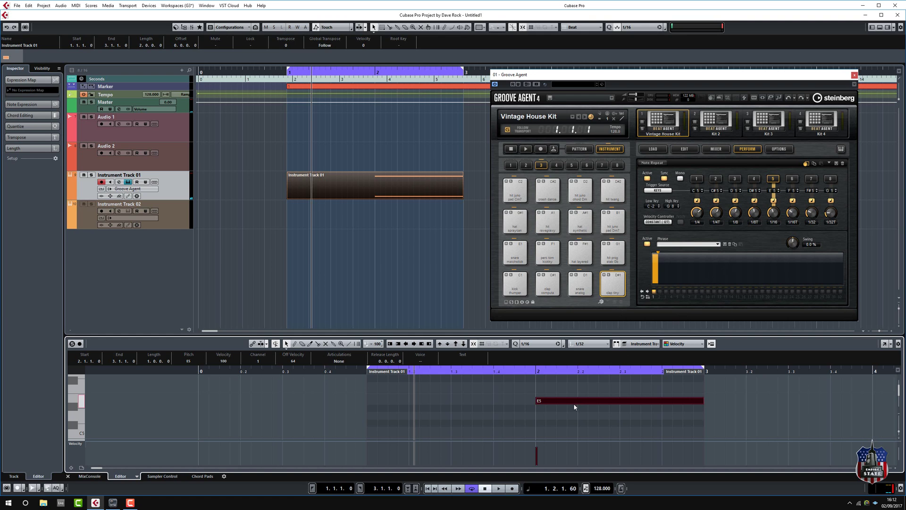
{"action": "scroll", "coordinate": [575, 407], "scroll_direction": "down", "scroll_amount": 4}
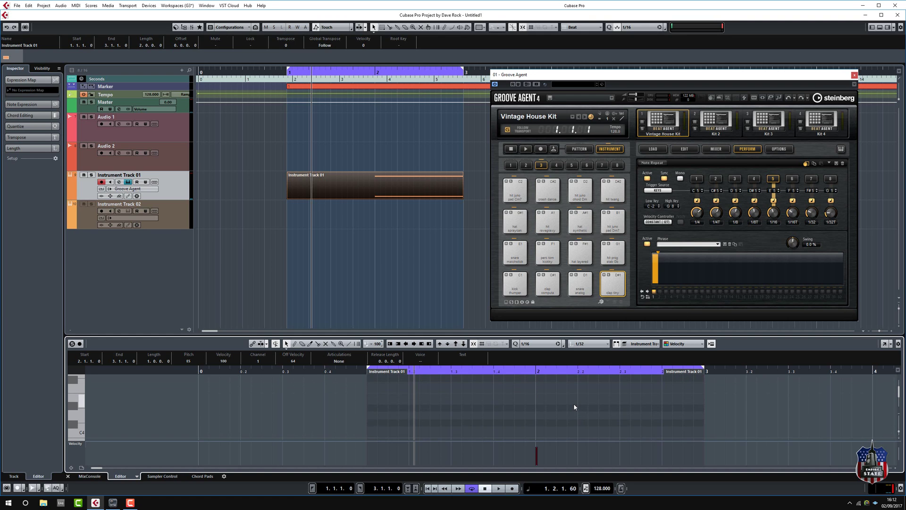
{"action": "scroll", "coordinate": [573, 403], "scroll_direction": "down", "scroll_amount": 4}
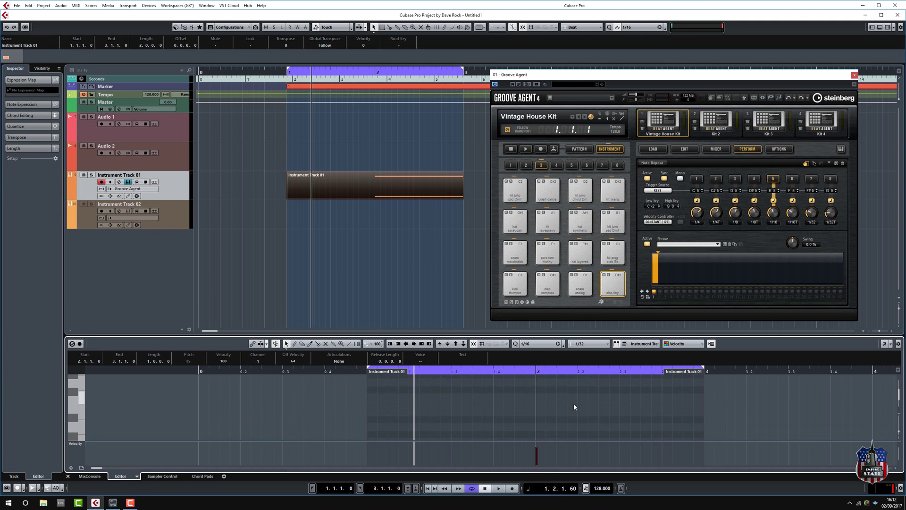
{"action": "scroll", "coordinate": [575, 407], "scroll_direction": "down", "scroll_amount": 3}
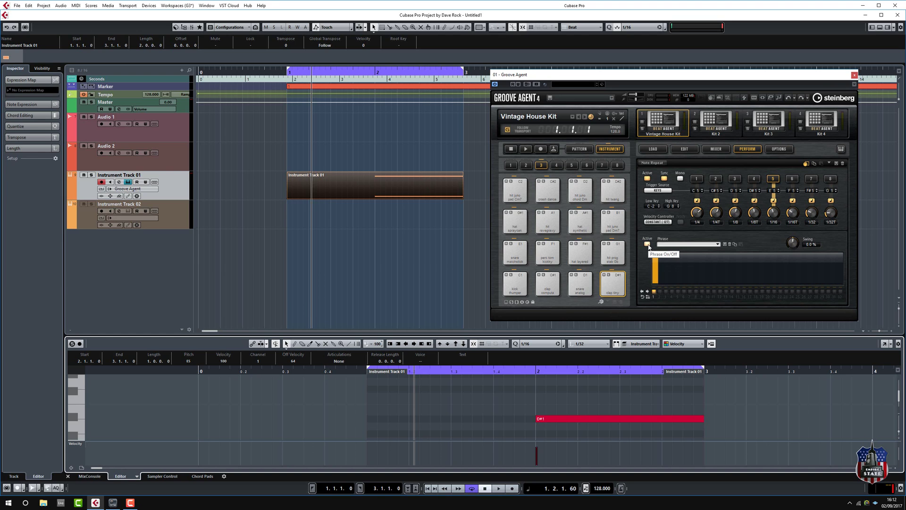
Step: Paint all 16 Note Repeat phrase steps as a velocity ramp rising from soft to full
{"action": "mouse_move", "coordinate": [657, 257]}
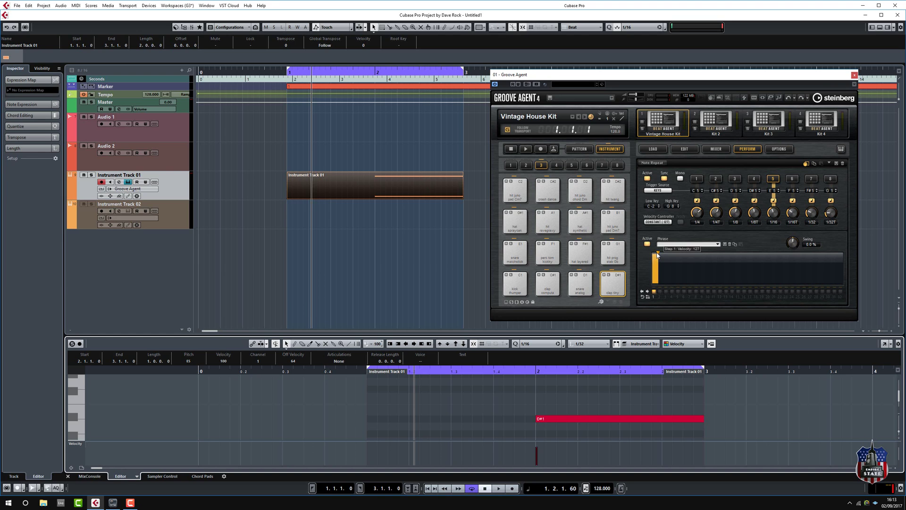
{"action": "left_click_drag", "start_coordinate": [657, 255], "coordinate": [746, 255]}
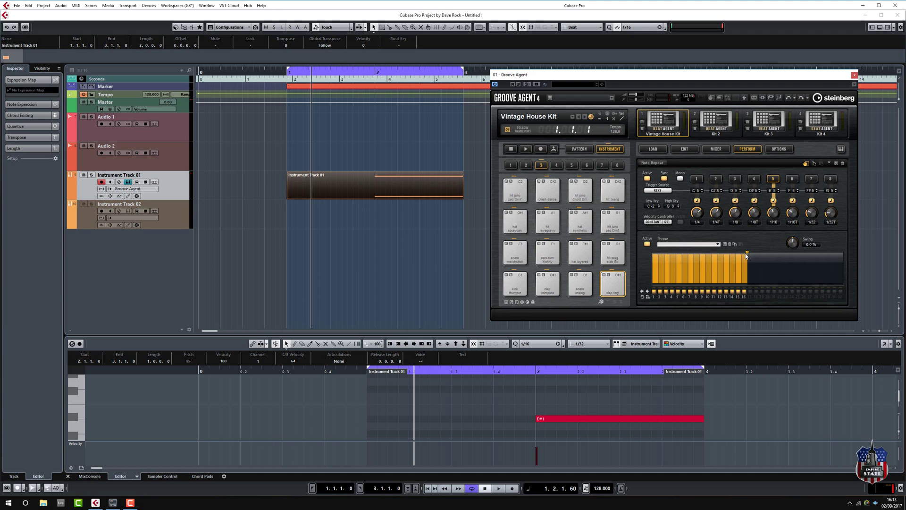
{"action": "mouse_move", "coordinate": [654, 281]}
{"action": "left_click_drag", "start_coordinate": [653, 282], "coordinate": [747, 254]}
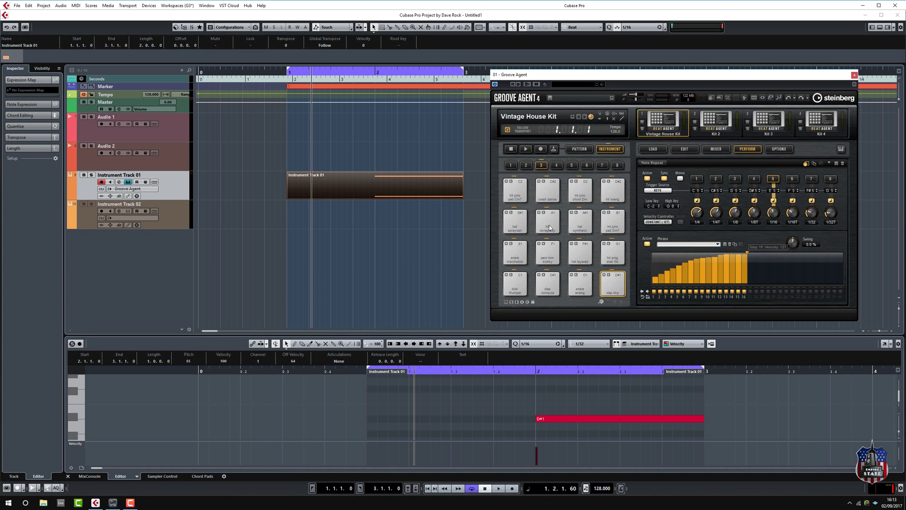
Step: Play from near the start to audition the ramped phrase, then stop
{"action": "left_click", "coordinate": [274, 72]}
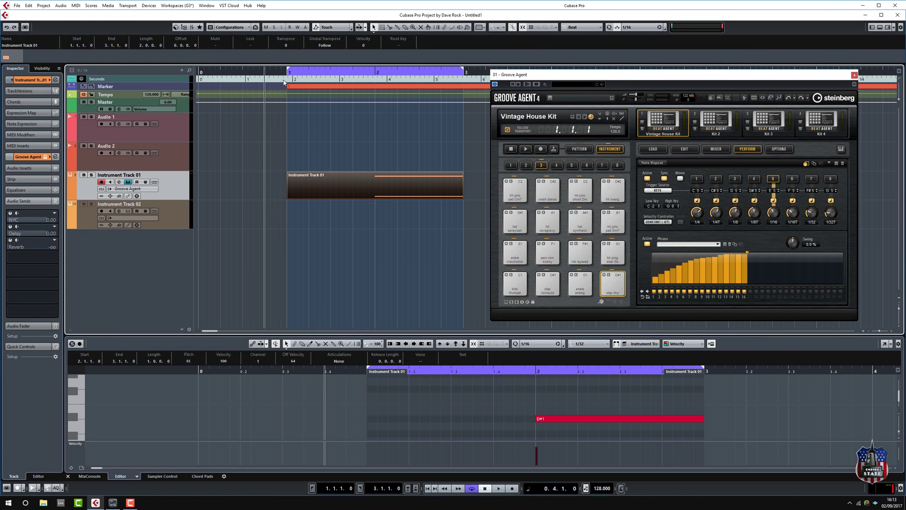
{"action": "left_click", "coordinate": [500, 489]}
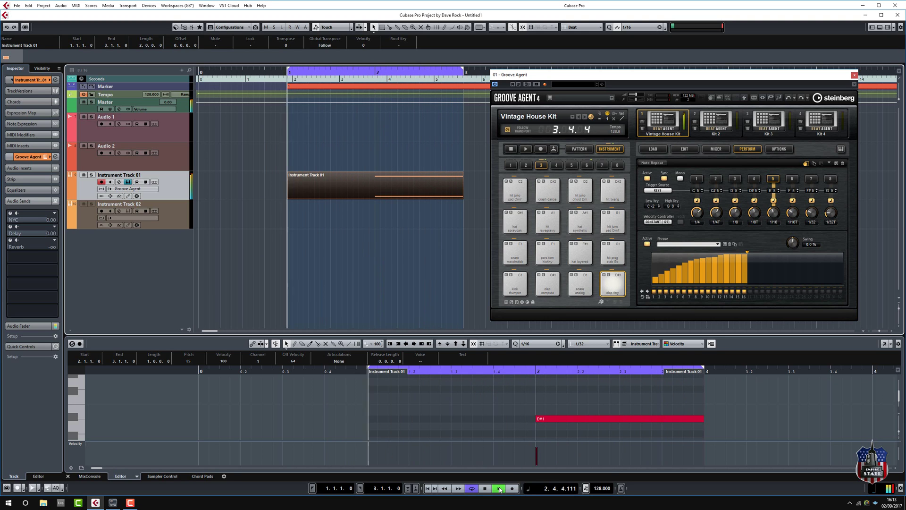
{"action": "key", "text": "space"}
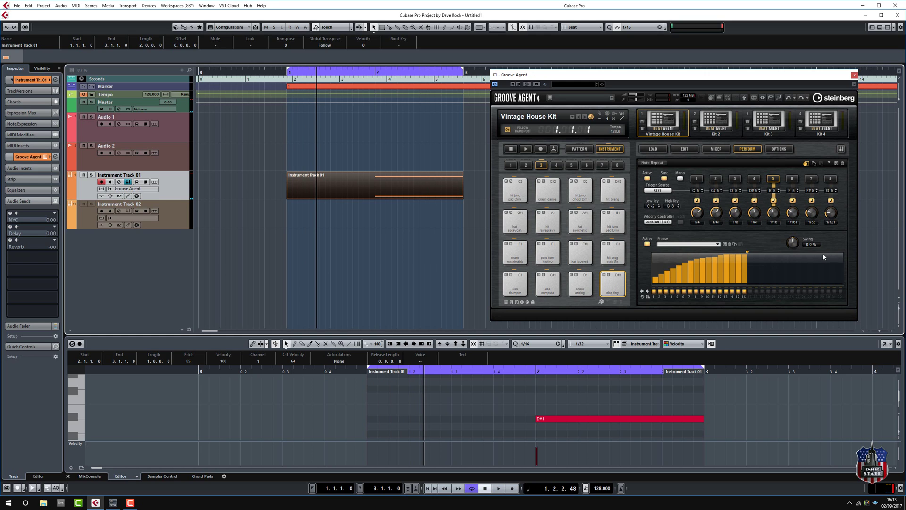
Step: Raise the Note Repeat swing amount and audition it with play and stop
{"action": "left_click_drag", "start_coordinate": [792, 249], "coordinate": [793, 245]}
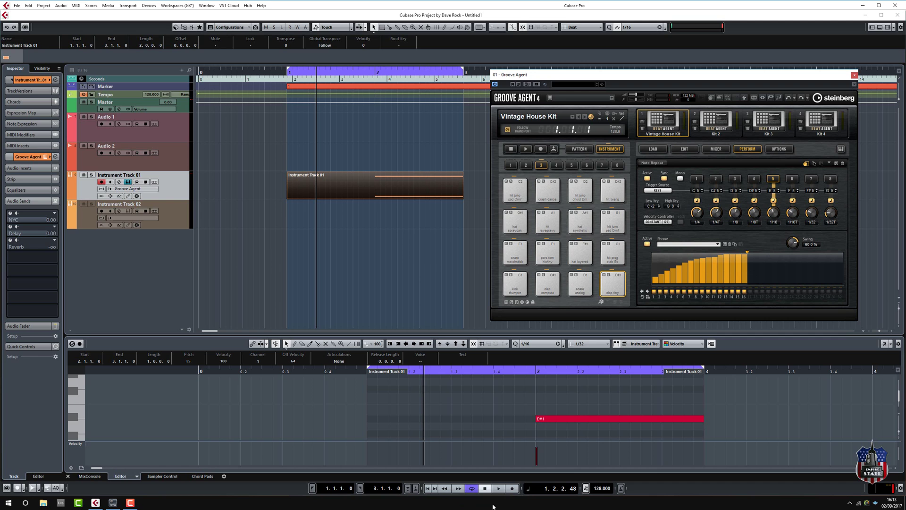
{"action": "left_click", "coordinate": [498, 489]}
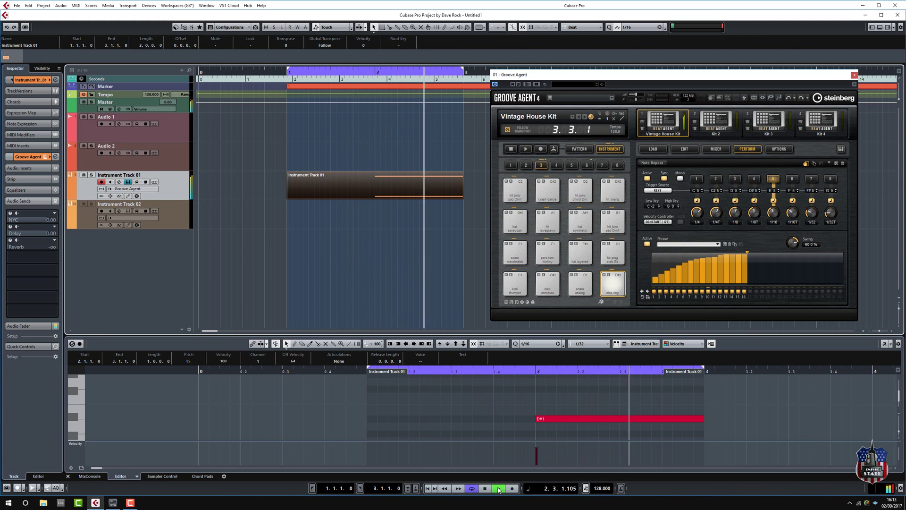
{"action": "left_click", "coordinate": [484, 489]}
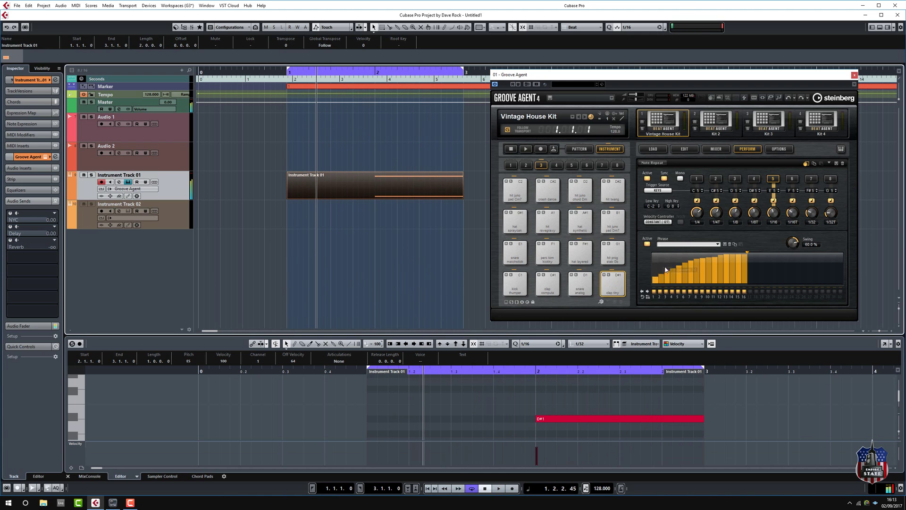
Step: Set every phrase step to full velocity and audition the flat phrase
{"action": "mouse_move", "coordinate": [655, 263]}
{"action": "left_mouse_down"}
{"action": "mouse_move", "coordinate": [657, 254]}
{"action": "mouse_move", "coordinate": [753, 254]}
{"action": "left_mouse_up"}
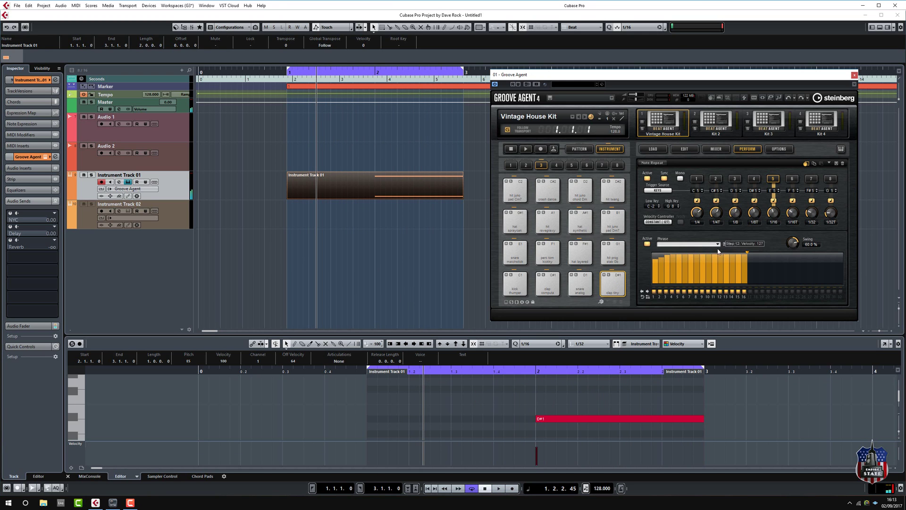
{"action": "left_click", "coordinate": [499, 488]}
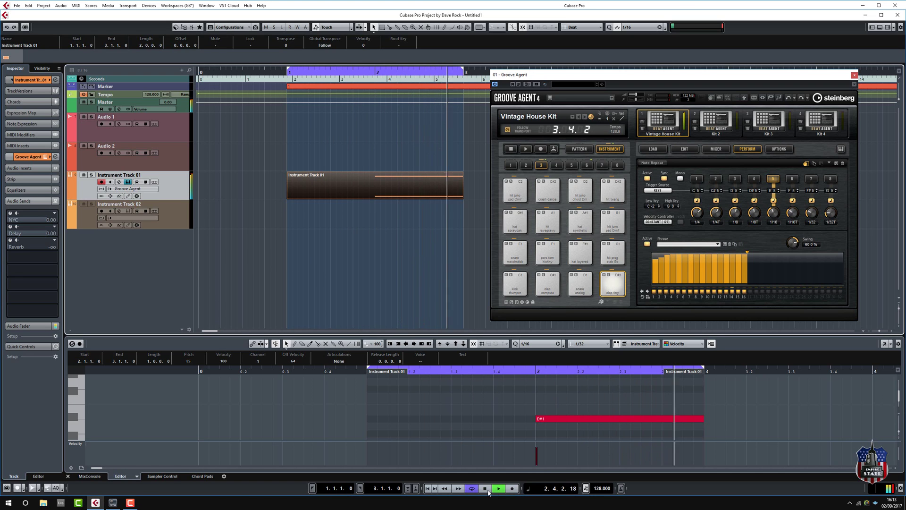
{"action": "left_click", "coordinate": [483, 491]}
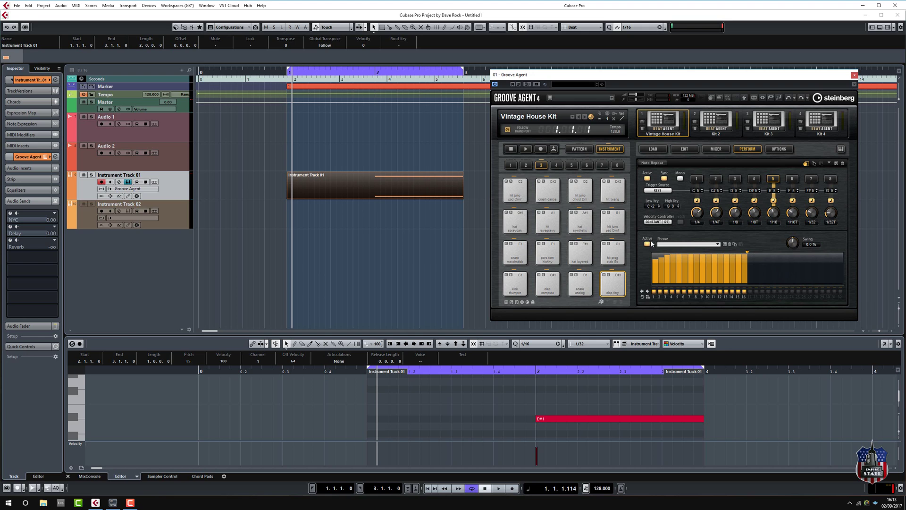
Step: Shorten the phrase to 8 steps with a rising velocity ramp, then play and stop to audition
{"action": "left_click_drag", "start_coordinate": [747, 253], "coordinate": [700, 255]}
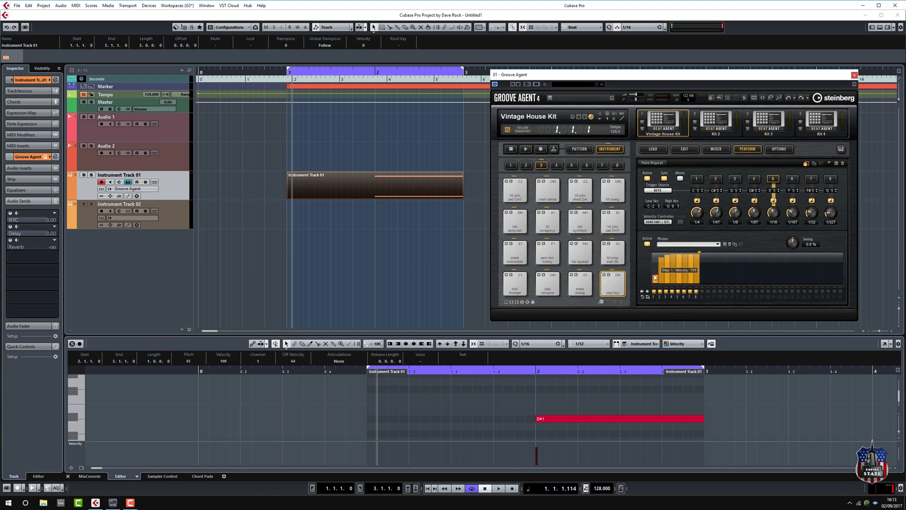
{"action": "mouse_move", "coordinate": [655, 277]}
{"action": "left_mouse_down"}
{"action": "mouse_move", "coordinate": [697, 251]}
{"action": "mouse_move", "coordinate": [675, 257]}
{"action": "left_mouse_up"}
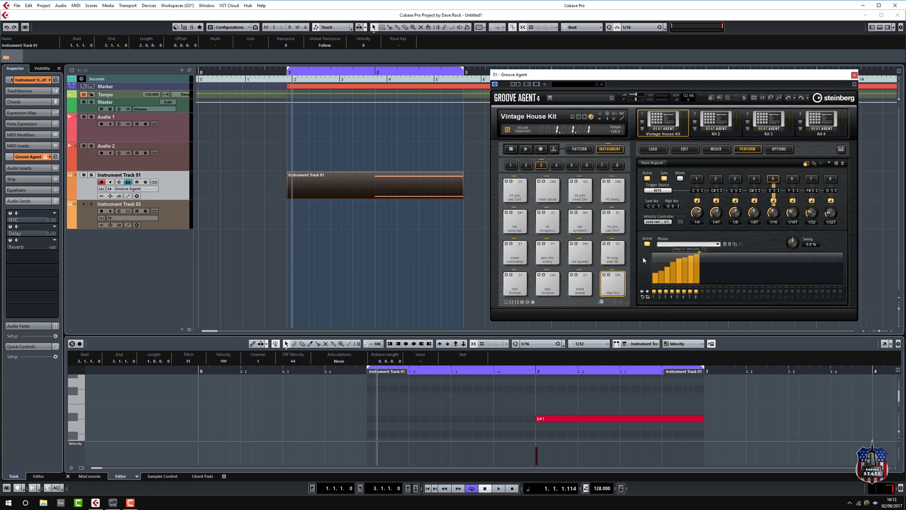
{"action": "left_click", "coordinate": [498, 490]}
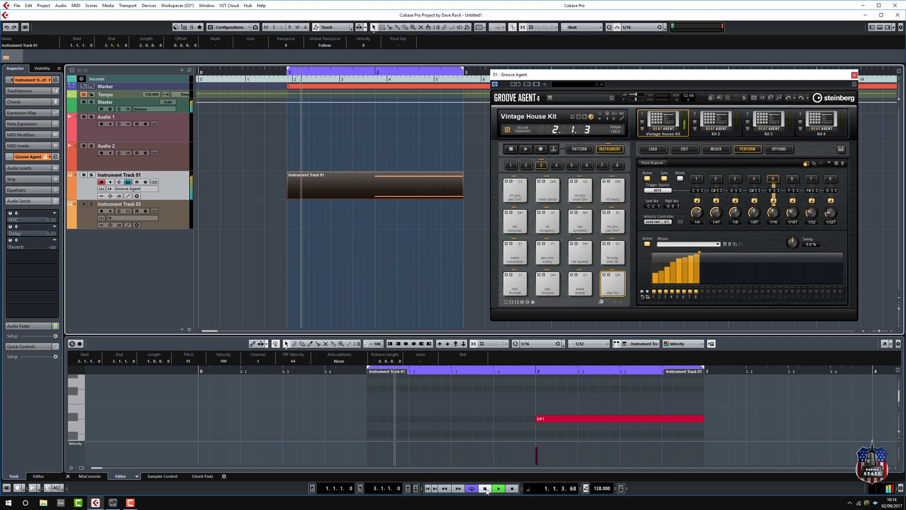
{"action": "left_click", "coordinate": [485, 489]}
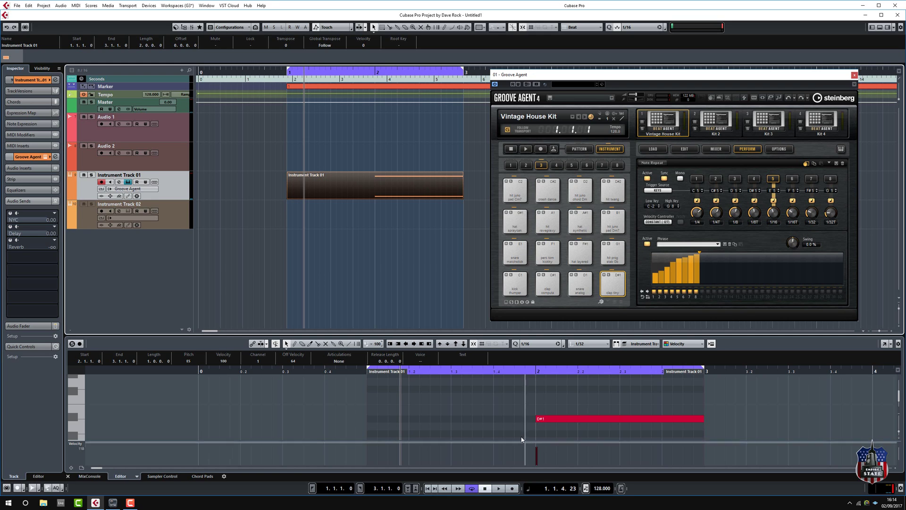
Step: Move the E5 note up to F5 and audition the Note Repeat change with play and stop
{"action": "scroll", "coordinate": [478, 420], "scroll_direction": "up", "scroll_amount": 3}
{"action": "scroll", "coordinate": [481, 422], "scroll_direction": "up", "scroll_amount": 6}
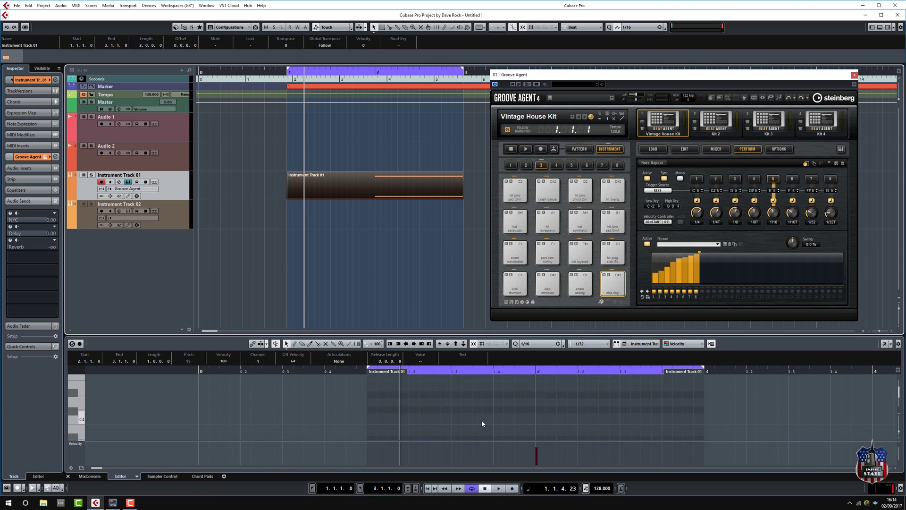
{"action": "scroll", "coordinate": [484, 420], "scroll_direction": "up", "scroll_amount": 2}
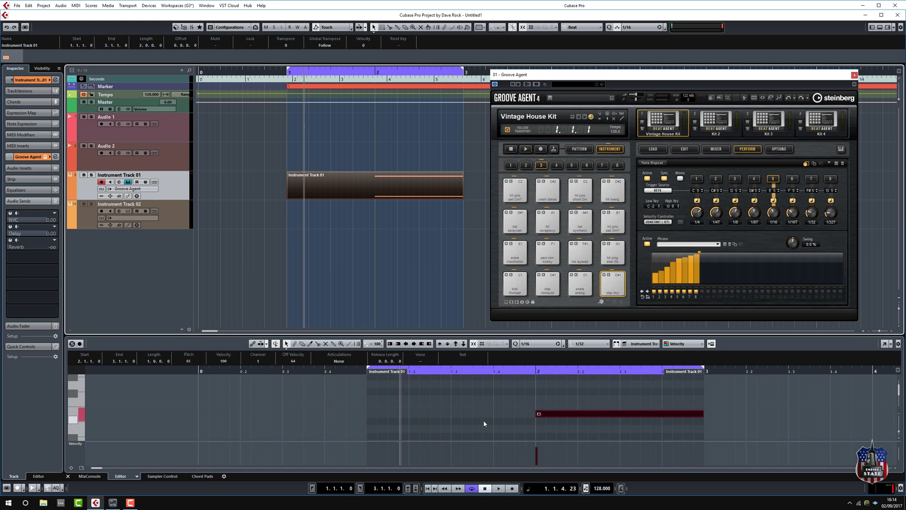
{"action": "left_click_drag", "start_coordinate": [564, 412], "coordinate": [562, 404]}
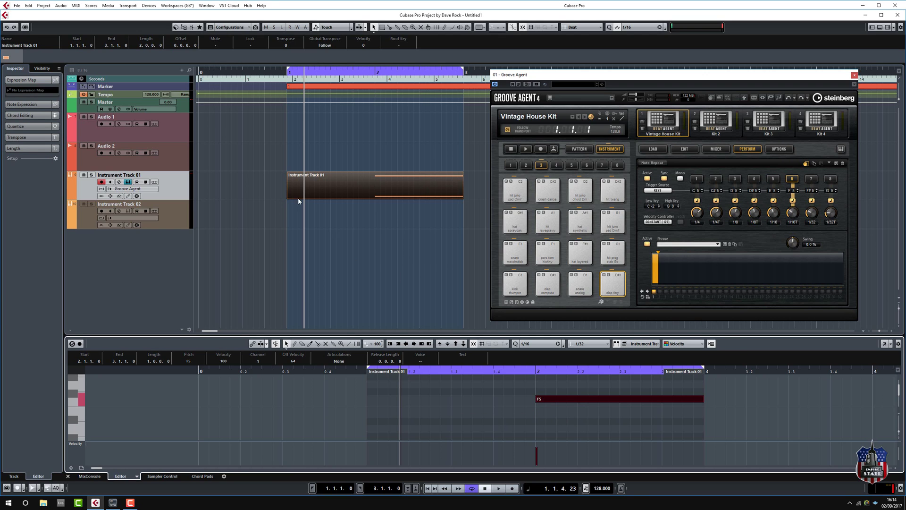
{"action": "left_click", "coordinate": [501, 489]}
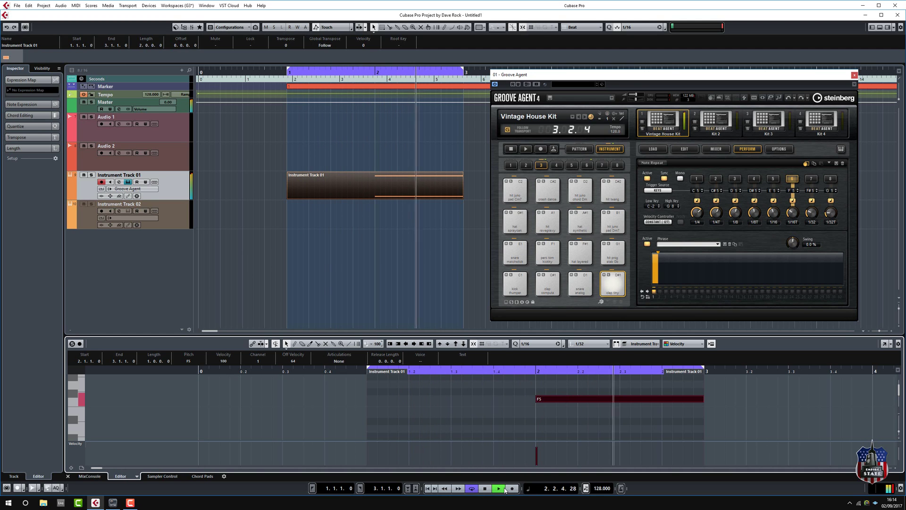
{"action": "left_click", "coordinate": [486, 488]}
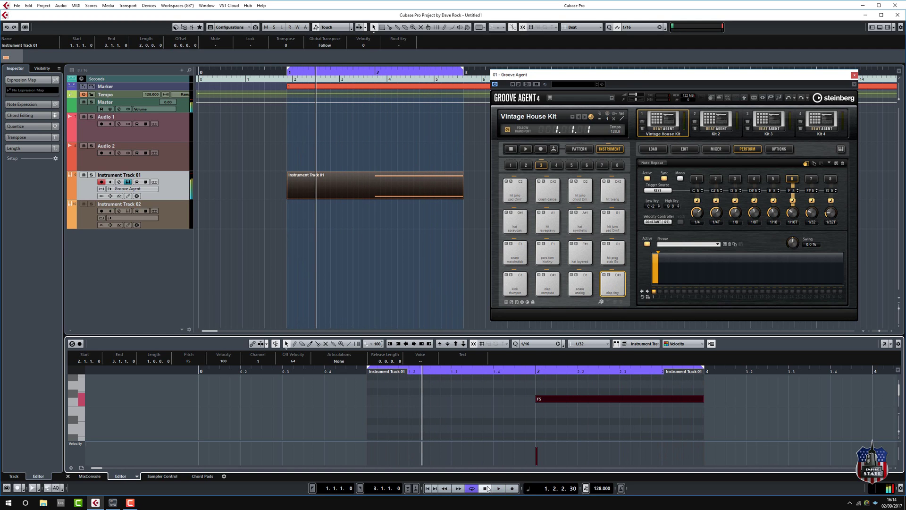
Step: Turn off the Note Repeat phrase and audition the plain clap roll
{"action": "left_click", "coordinate": [647, 244]}
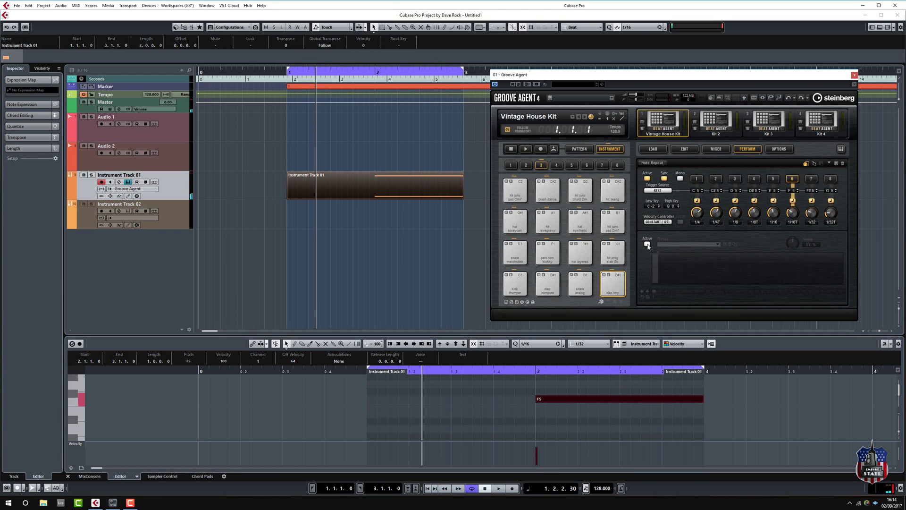
{"action": "left_click", "coordinate": [499, 489]}
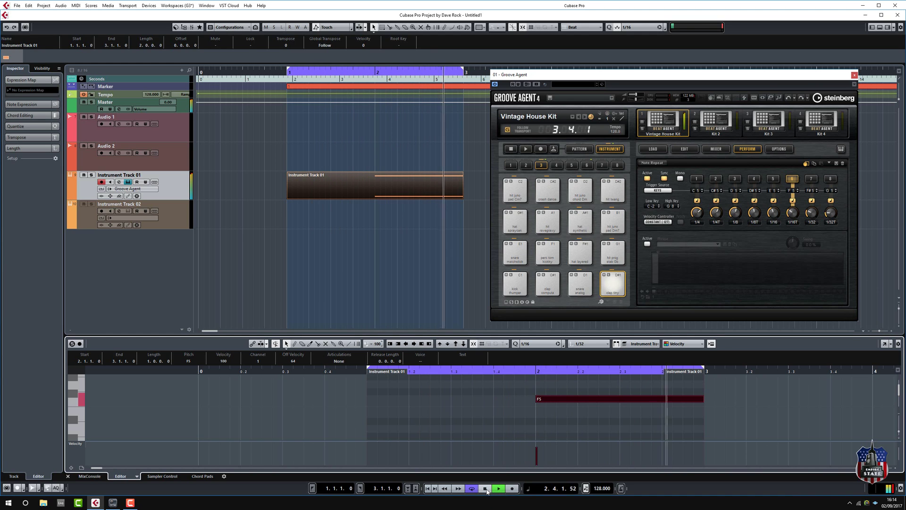
{"action": "left_click", "coordinate": [487, 489]}
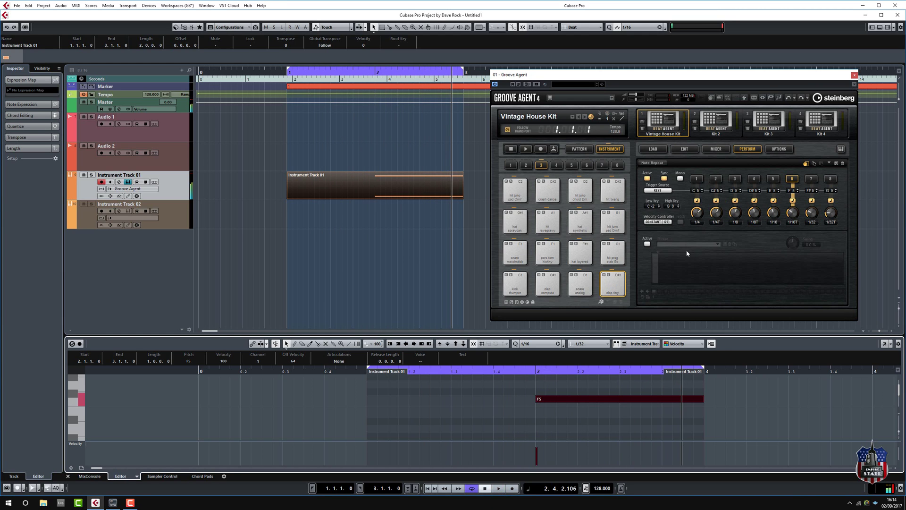
Step: Re-enable the phrase, lengthen it, draw a rising velocity ramp, and audition the result
{"action": "left_click", "coordinate": [647, 243]}
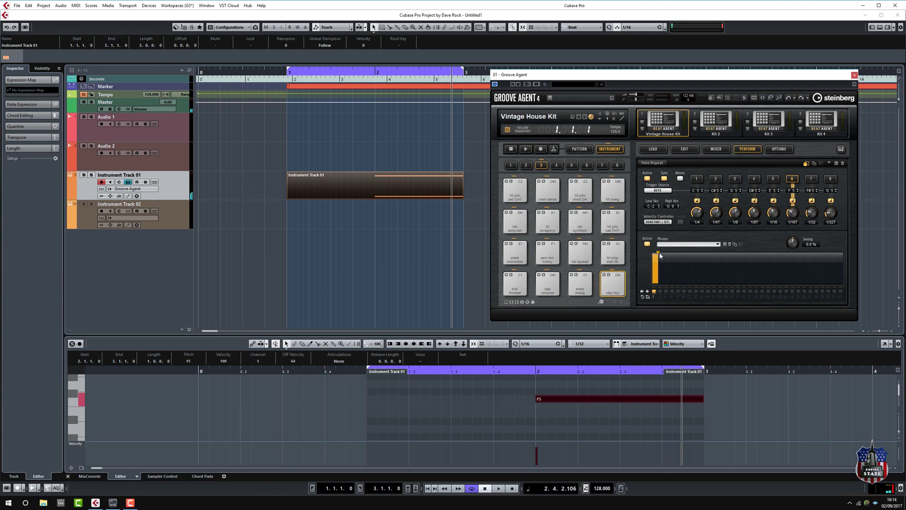
{"action": "left_click_drag", "start_coordinate": [660, 255], "coordinate": [746, 255]}
{"action": "left_click_drag", "start_coordinate": [661, 267], "coordinate": [696, 256]}
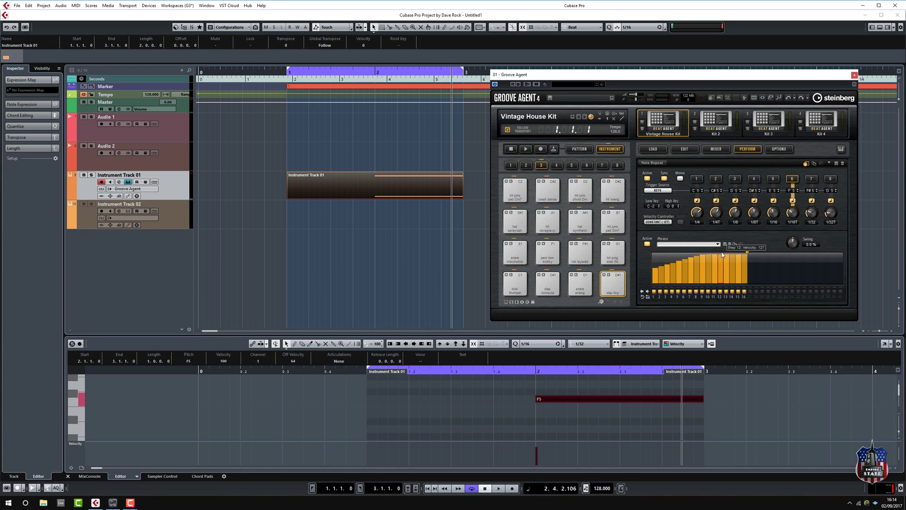
{"action": "left_click", "coordinate": [499, 488]}
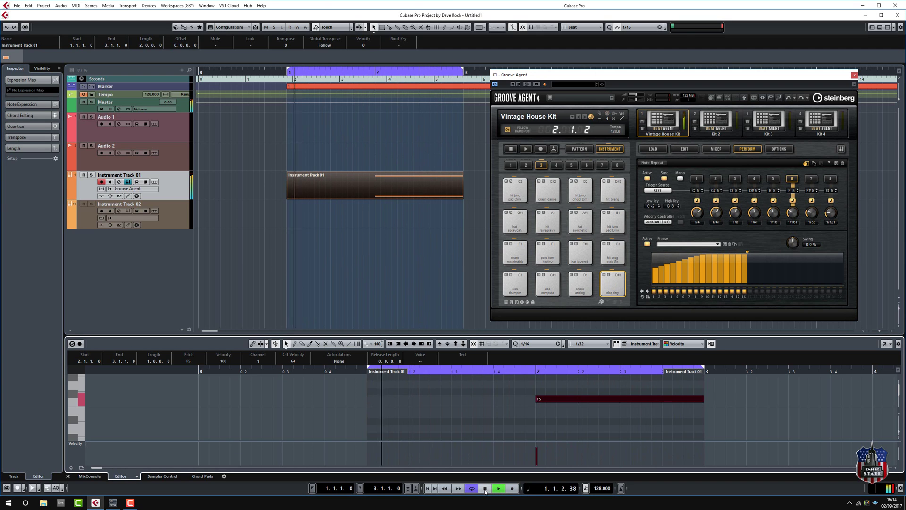
{"action": "left_click", "coordinate": [485, 489]}
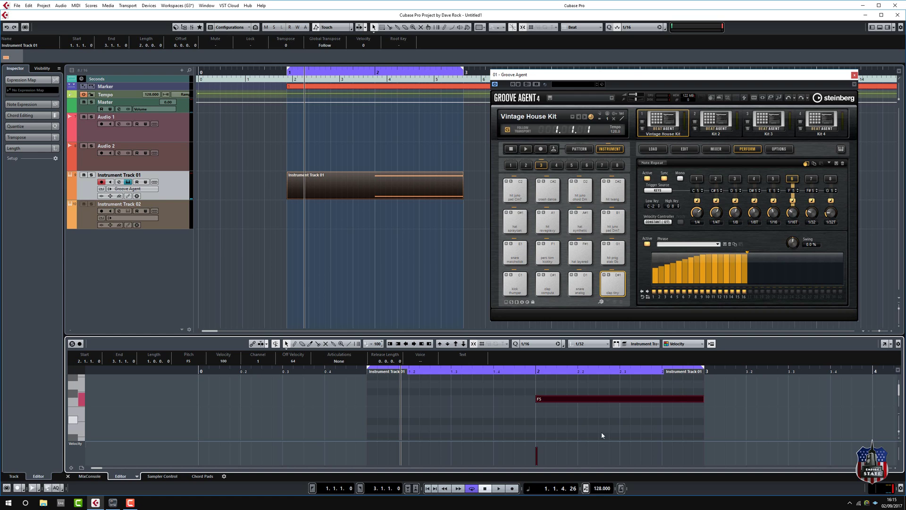
Step: Move the clap note from F5 up to F#5, then down to D5, and audition the D5 roll
{"action": "left_click_drag", "start_coordinate": [584, 400], "coordinate": [582, 393]}
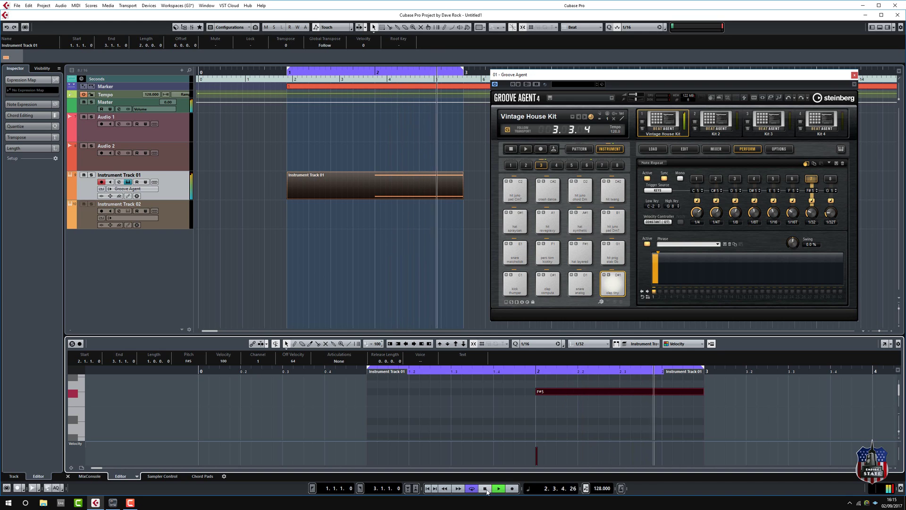
{"action": "left_click", "coordinate": [486, 489]}
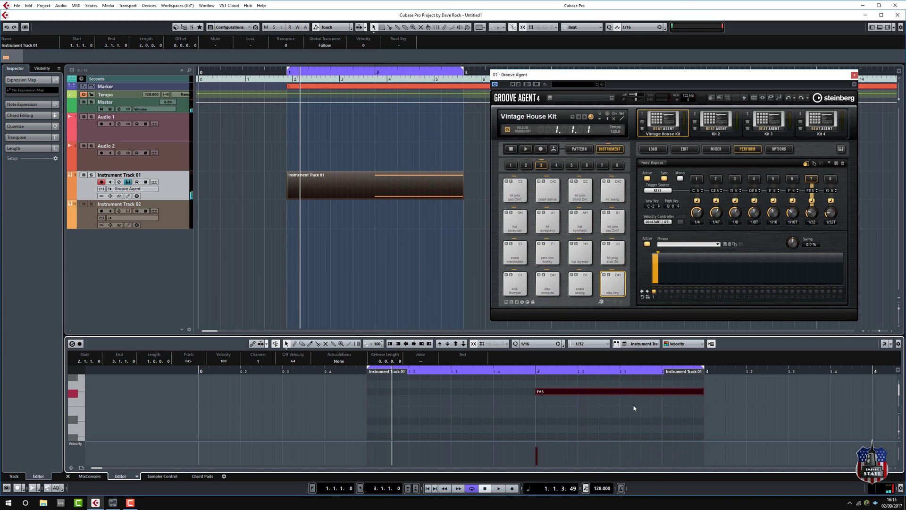
{"action": "left_click_drag", "start_coordinate": [560, 391], "coordinate": [559, 434]}
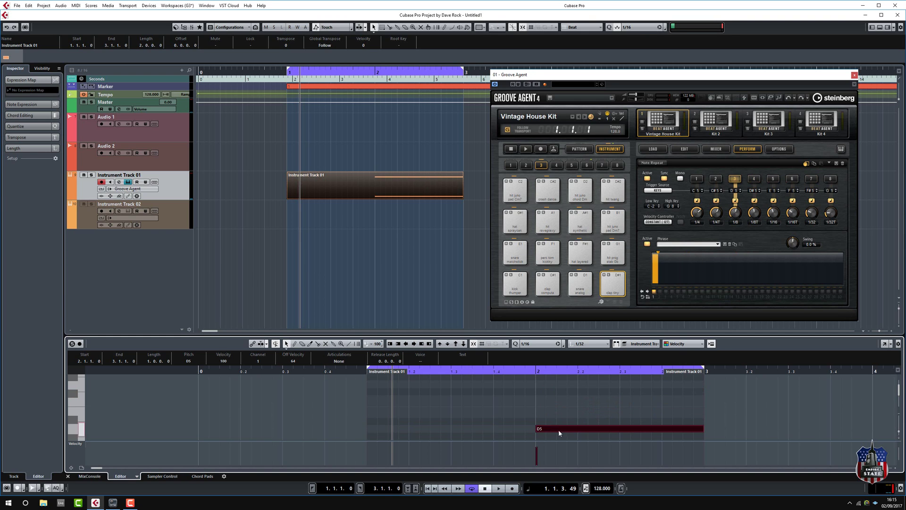
{"action": "left_click", "coordinate": [499, 489]}
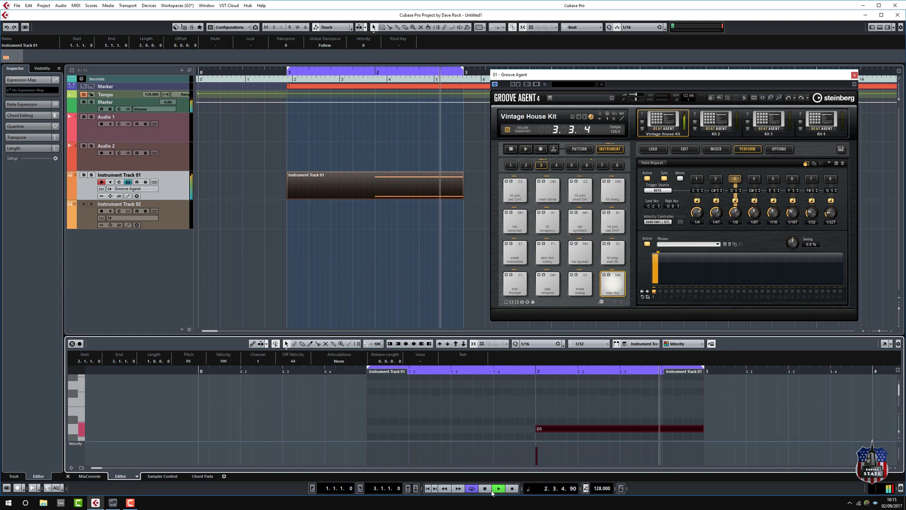
{"action": "left_click", "coordinate": [486, 489]}
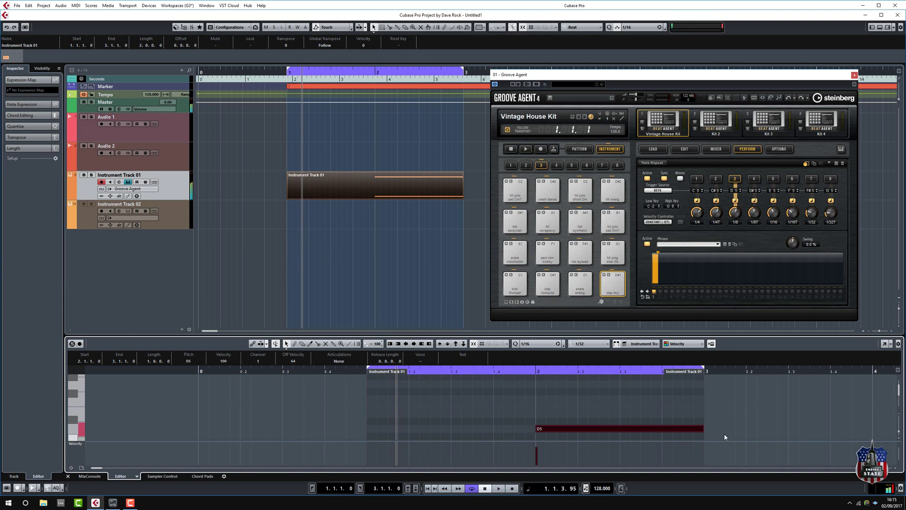
Step: Shorten the D5 note to end at 2.3.1.0 and copy it up to E5 right after it
{"action": "left_click_drag", "start_coordinate": [702, 429], "coordinate": [618, 436]}
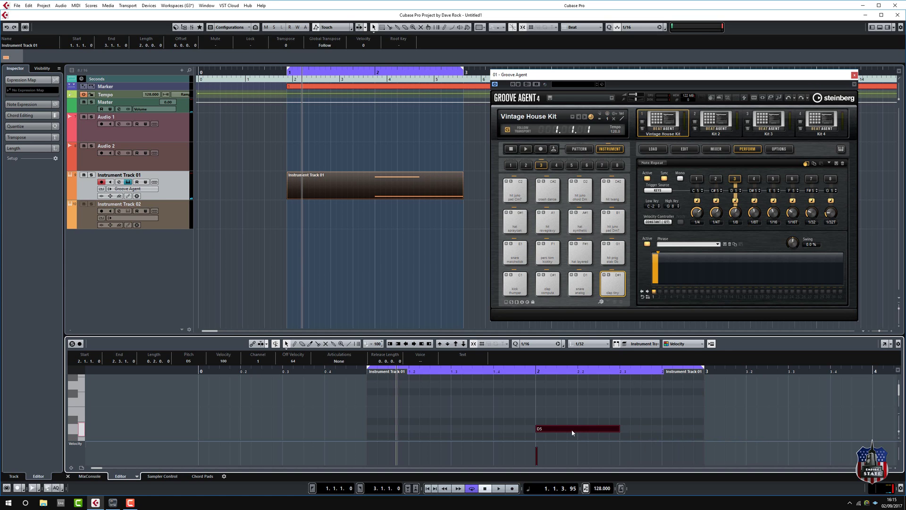
{"action": "left_click_drag", "start_coordinate": [573, 430], "coordinate": [655, 415]}
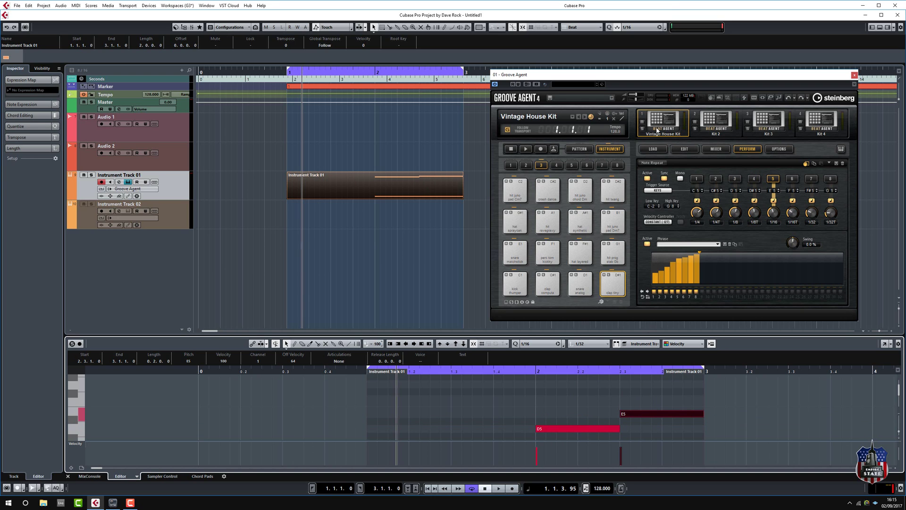
Step: Give Note Repeat slot 3 an 8-step phrase with a rising velocity ramp and audition it
{"action": "left_click", "coordinate": [486, 490]}
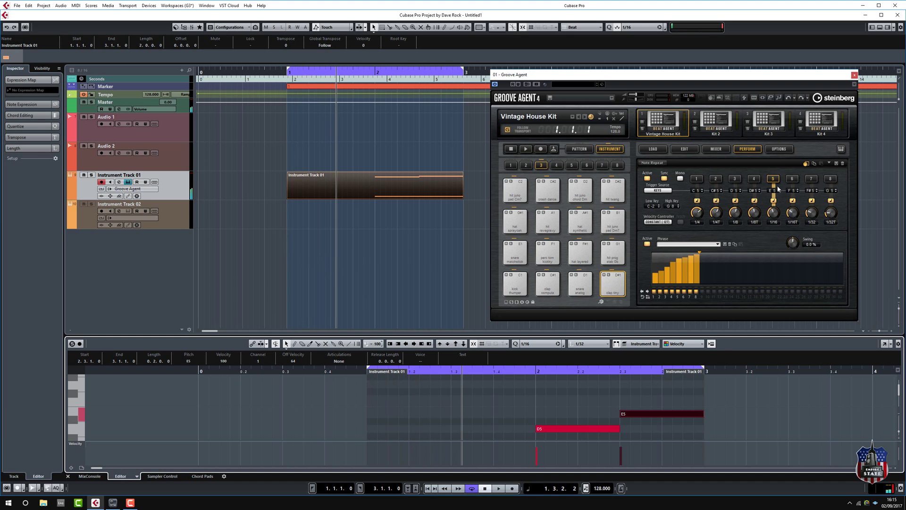
{"action": "mouse_move", "coordinate": [674, 262]}
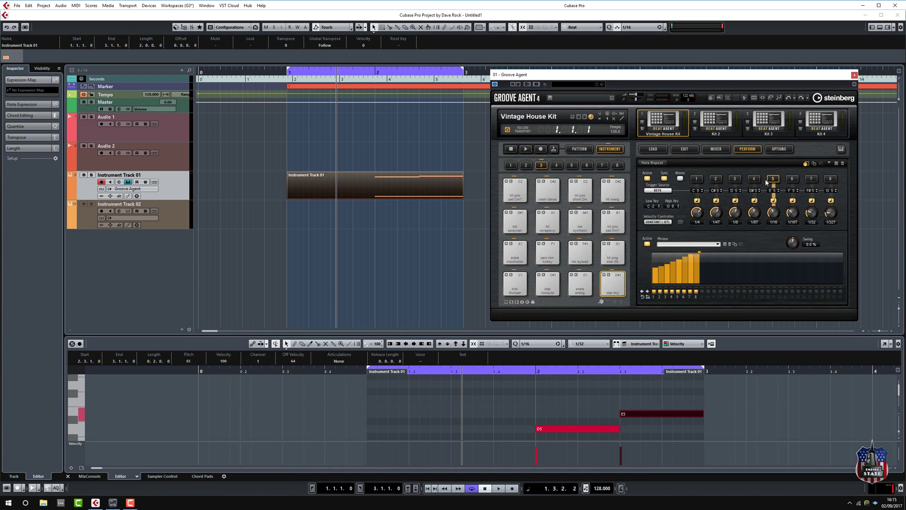
{"action": "left_click", "coordinate": [735, 179]}
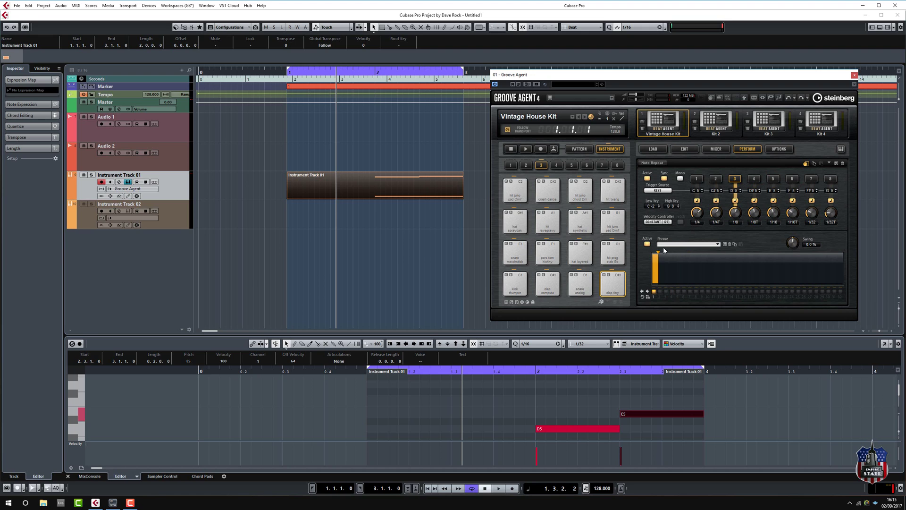
{"action": "left_click_drag", "start_coordinate": [659, 255], "coordinate": [699, 253]}
{"action": "left_click_drag", "start_coordinate": [652, 271], "coordinate": [699, 252]}
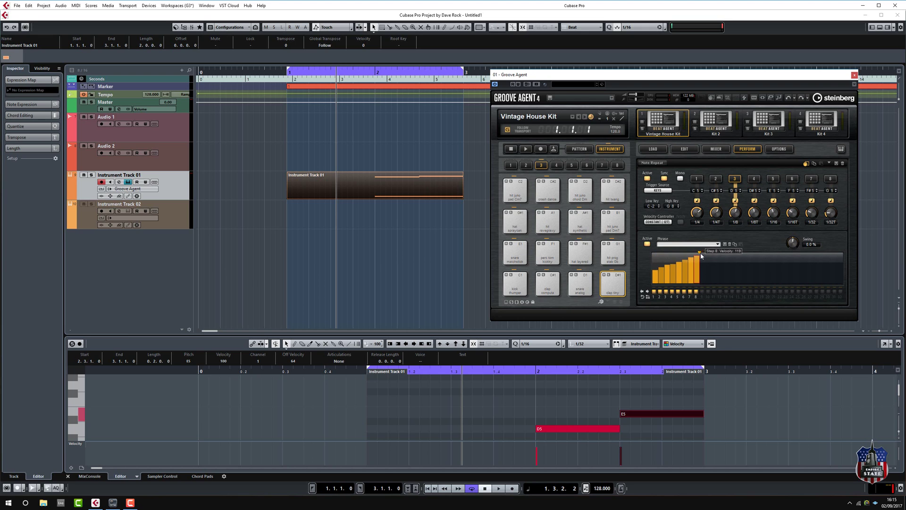
{"action": "left_click", "coordinate": [501, 488]}
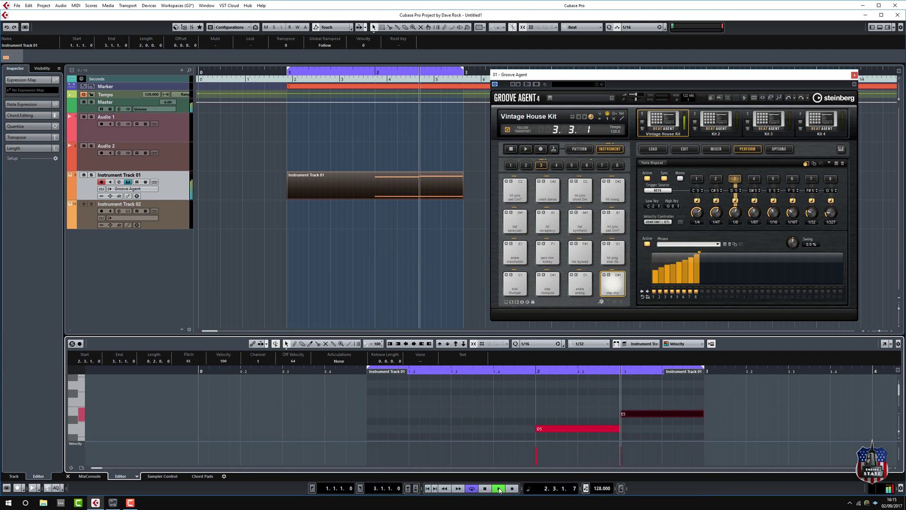
{"action": "left_click", "coordinate": [487, 489]}
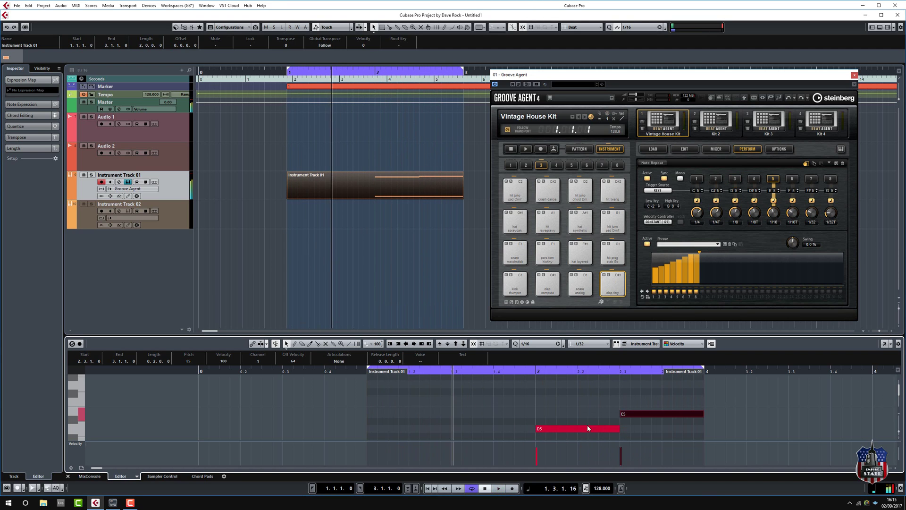
Step: Raise the velocities of steps 3–8, then slot 6's first steps, and audition the changes
{"action": "left_click_drag", "start_coordinate": [666, 262], "coordinate": [700, 253]}
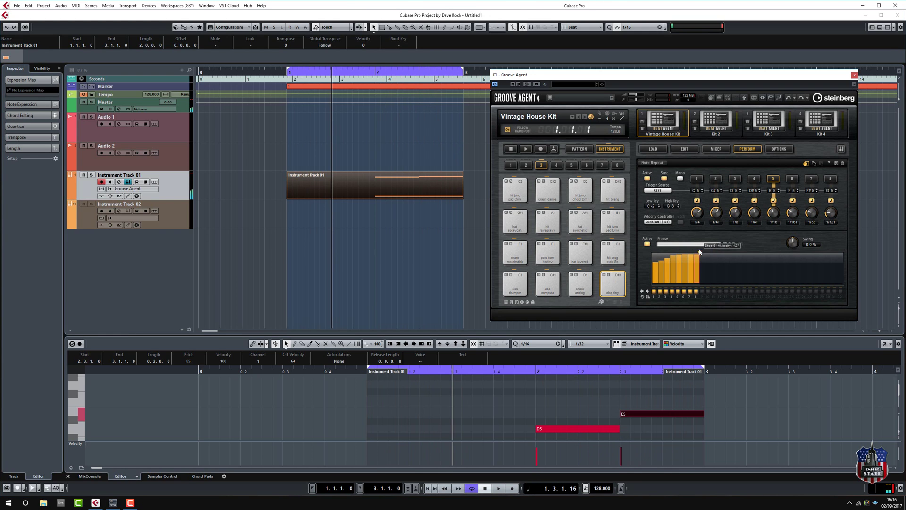
{"action": "left_click", "coordinate": [793, 178]}
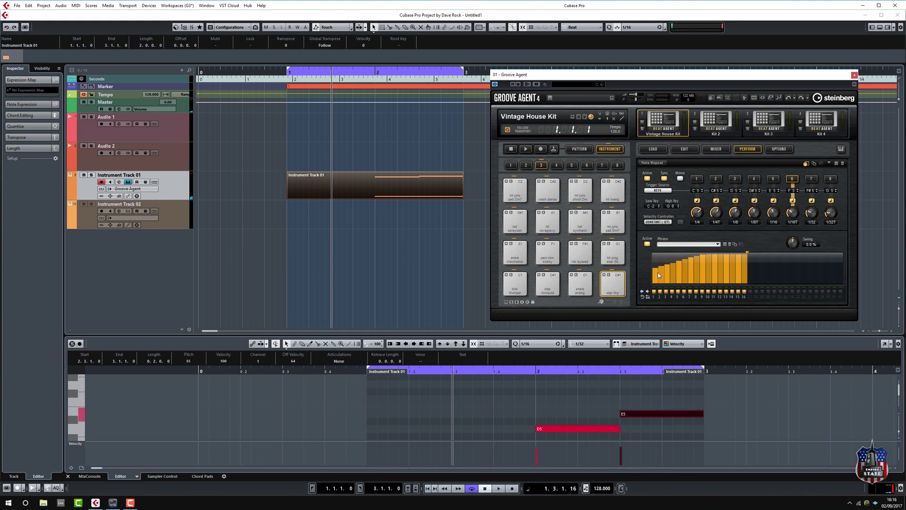
{"action": "mouse_move", "coordinate": [659, 275]}
{"action": "left_mouse_down"}
{"action": "mouse_move", "coordinate": [695, 254]}
{"action": "mouse_move", "coordinate": [740, 263]}
{"action": "mouse_move", "coordinate": [749, 253]}
{"action": "mouse_move", "coordinate": [699, 253]}
{"action": "left_mouse_up"}
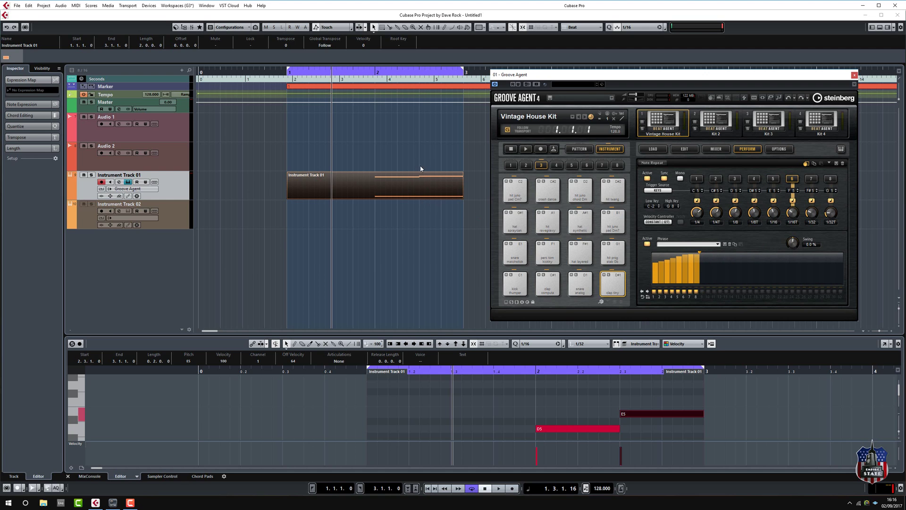
{"action": "left_click", "coordinate": [499, 488]}
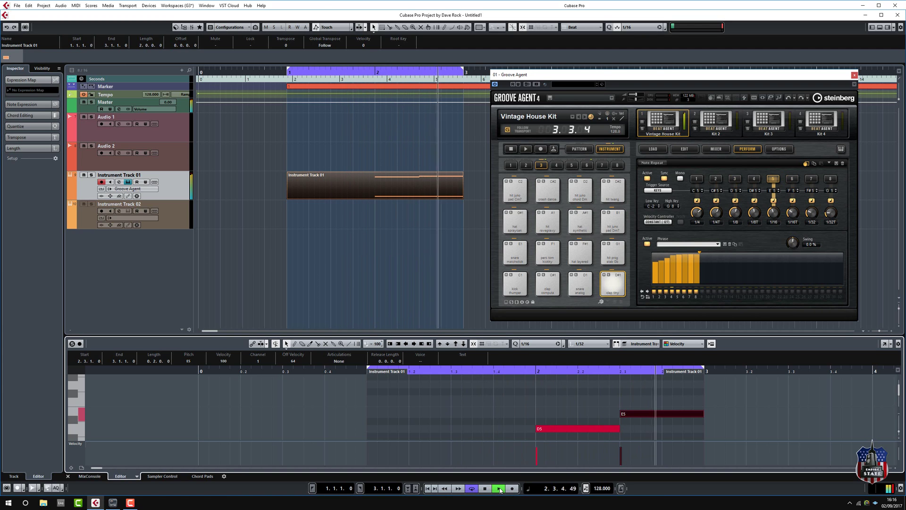
{"action": "left_click", "coordinate": [484, 489]}
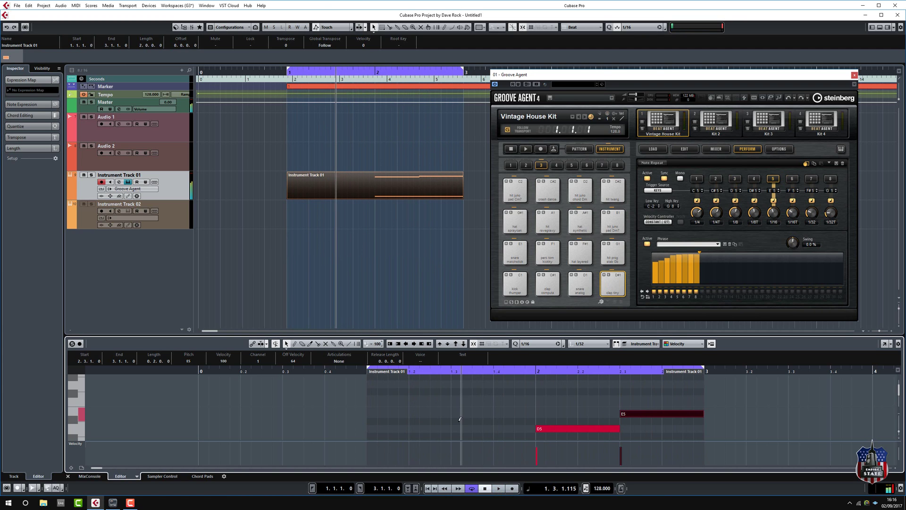
Step: Set Instrument Track 01's Reverb send to -11.9 and audition the claps with reverb
{"action": "left_click", "coordinate": [180, 191]}
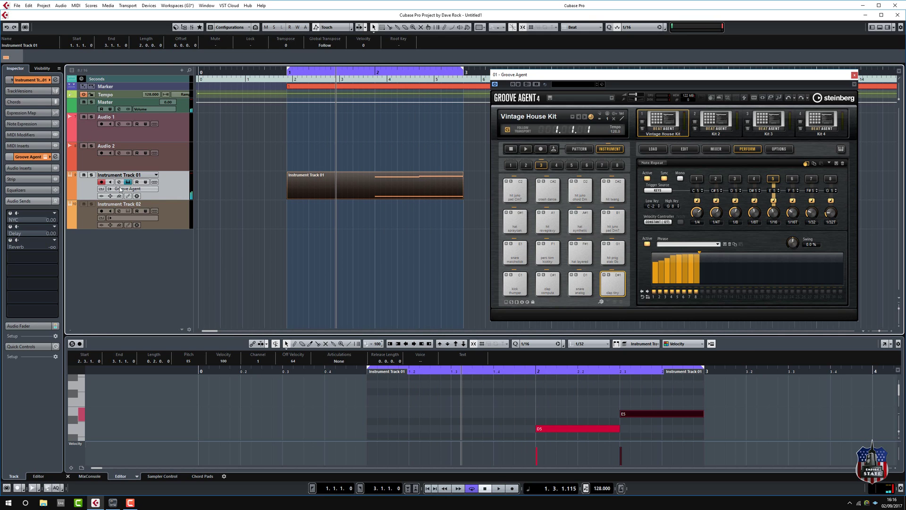
{"action": "left_click", "coordinate": [10, 240]}
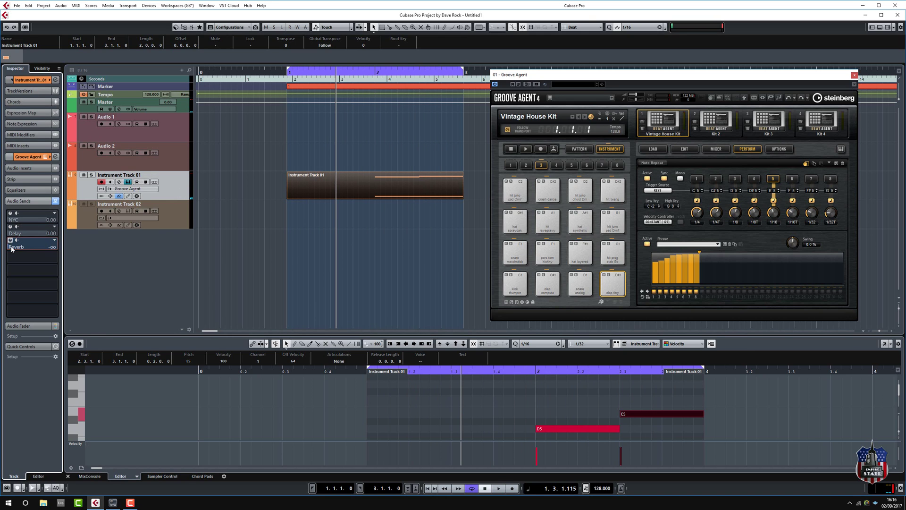
{"action": "left_click", "coordinate": [34, 246]}
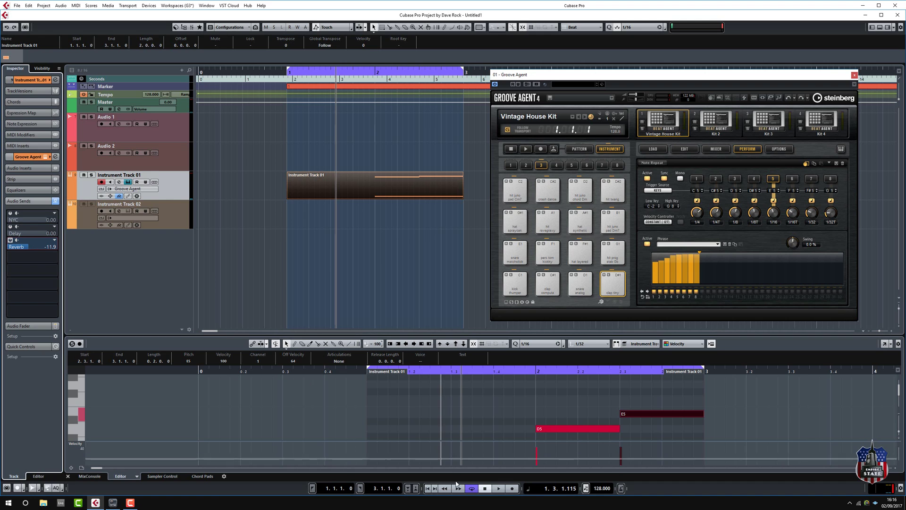
{"action": "left_click", "coordinate": [499, 489]}
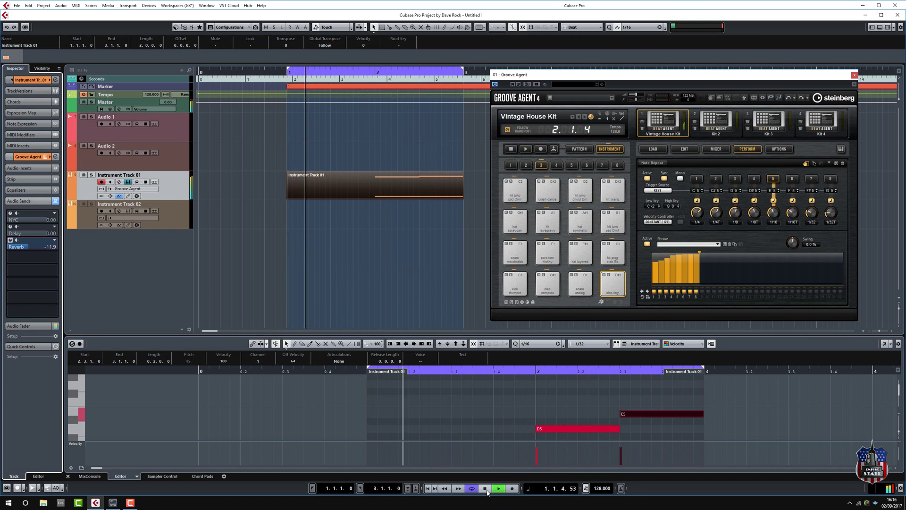
{"action": "left_click", "coordinate": [485, 489]}
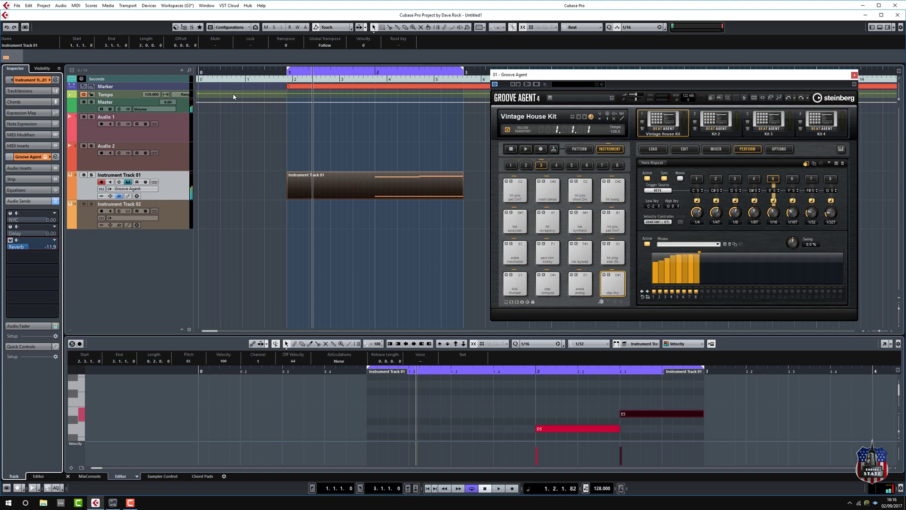
Step: Load Groove Agent onto Instrument Track 02 with the Vintage House Kit in Kit 1
{"action": "left_click", "coordinate": [144, 218]}
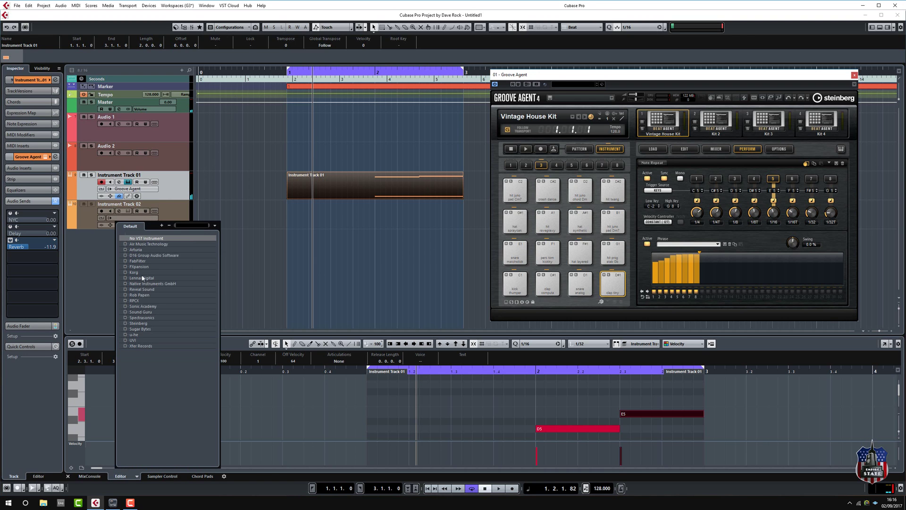
{"action": "left_click", "coordinate": [125, 323]}
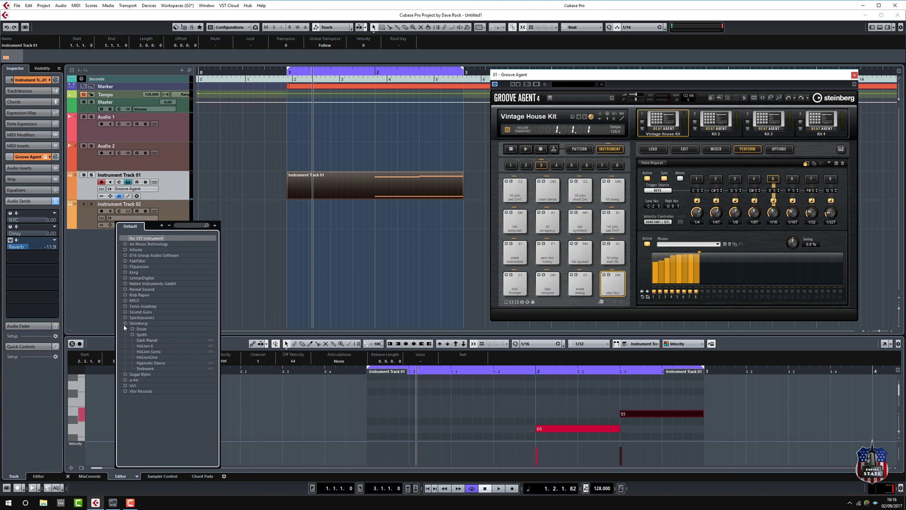
{"action": "left_click", "coordinate": [133, 329]}
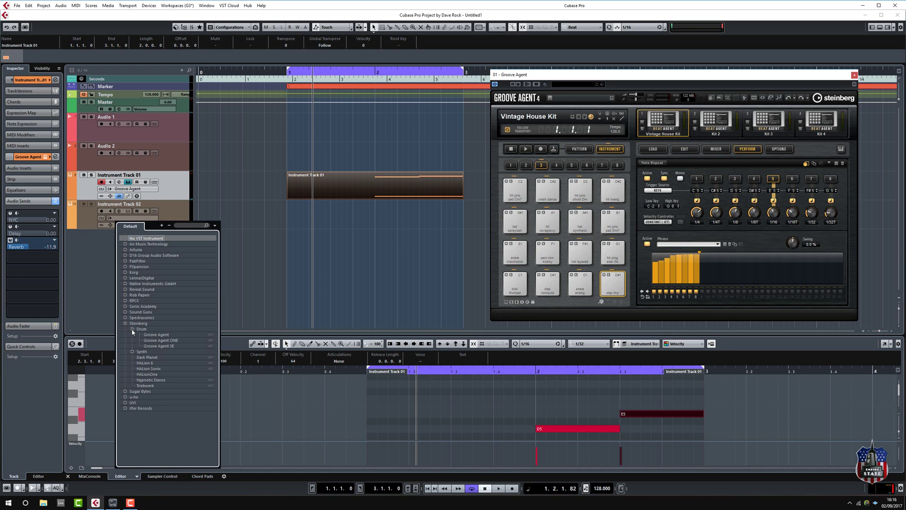
{"action": "left_click", "coordinate": [164, 340]}
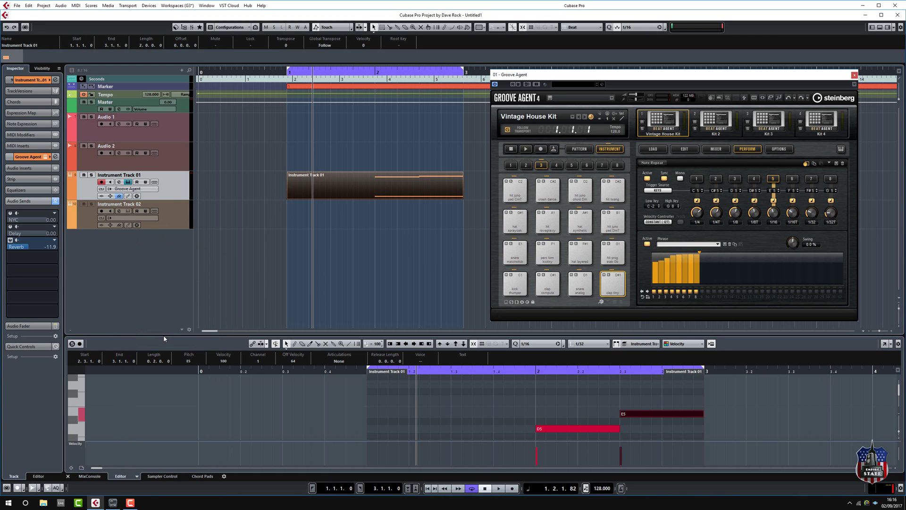
{"action": "left_click_drag", "start_coordinate": [423, 126], "coordinate": [640, 136]}
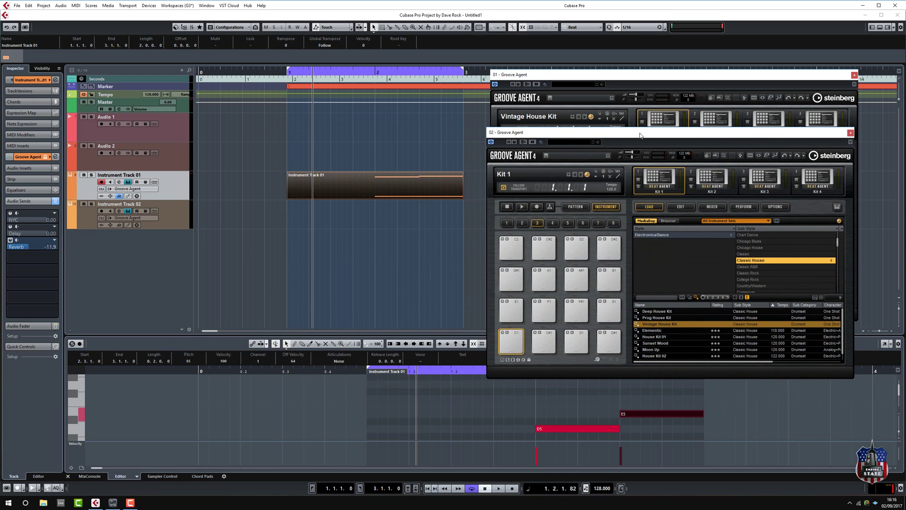
{"action": "double_click", "coordinate": [669, 325]}
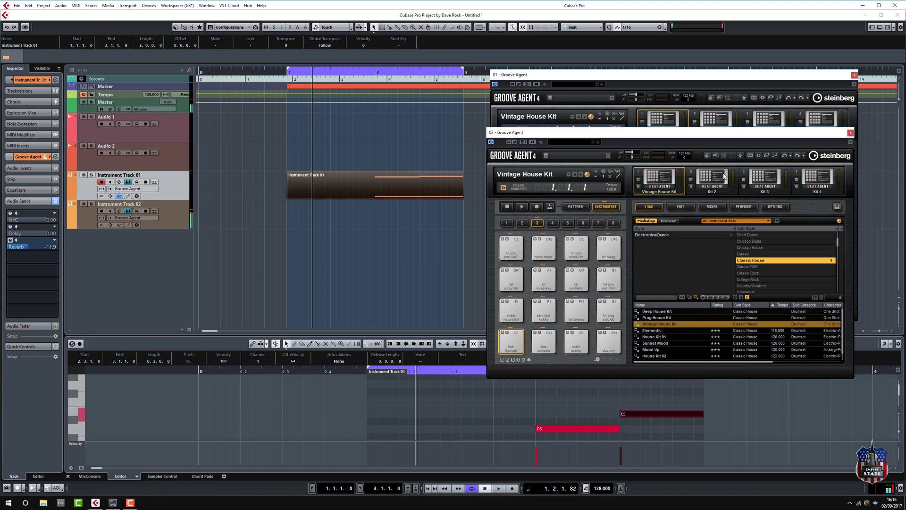
{"action": "left_click", "coordinate": [173, 223]}
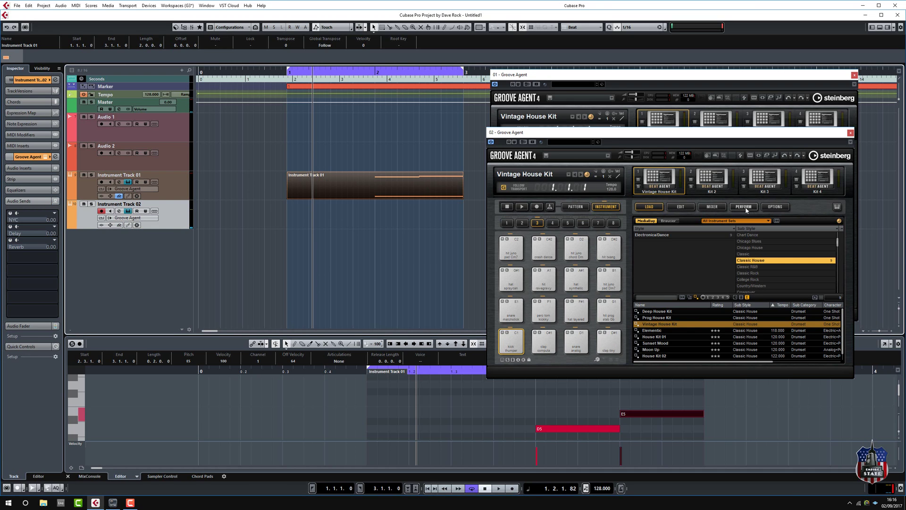
Step: Put the second Groove Agent in pattern mode and place C1 kicks on beats 1–4
{"action": "left_click", "coordinate": [578, 207]}
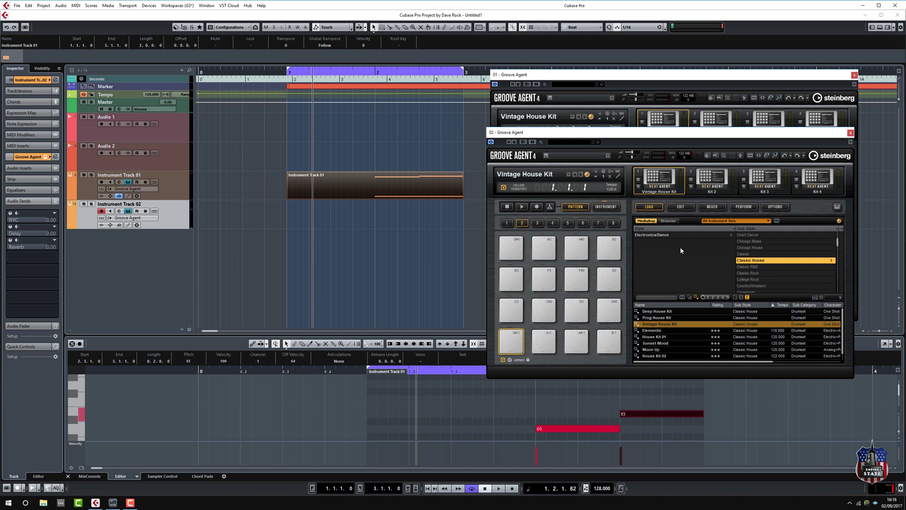
{"action": "left_click", "coordinate": [685, 207]}
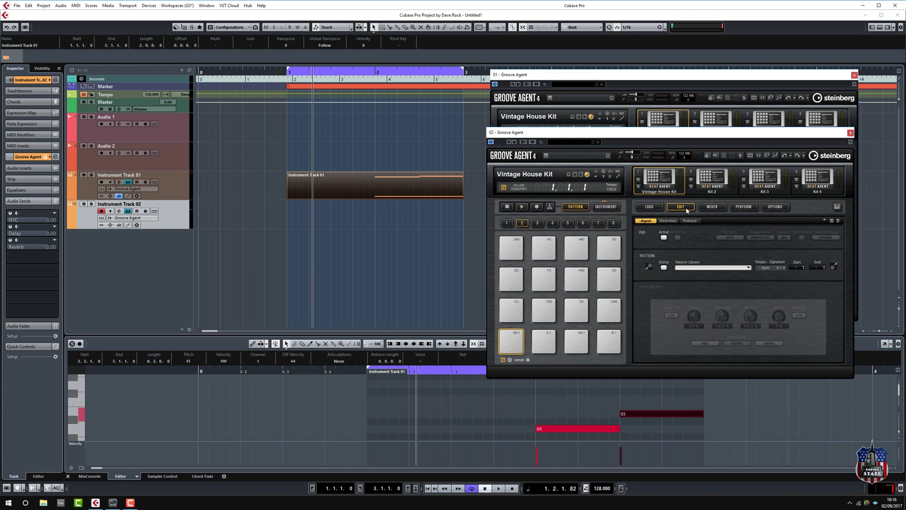
{"action": "left_click", "coordinate": [691, 221]}
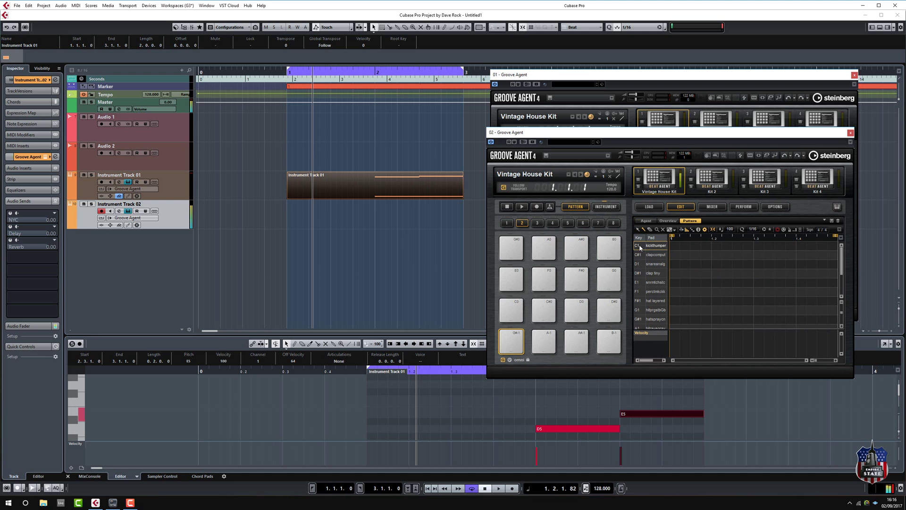
{"action": "left_click", "coordinate": [671, 246]}
{"action": "left_click", "coordinate": [712, 246]}
{"action": "left_click", "coordinate": [754, 246]}
{"action": "left_click", "coordinate": [797, 246]}
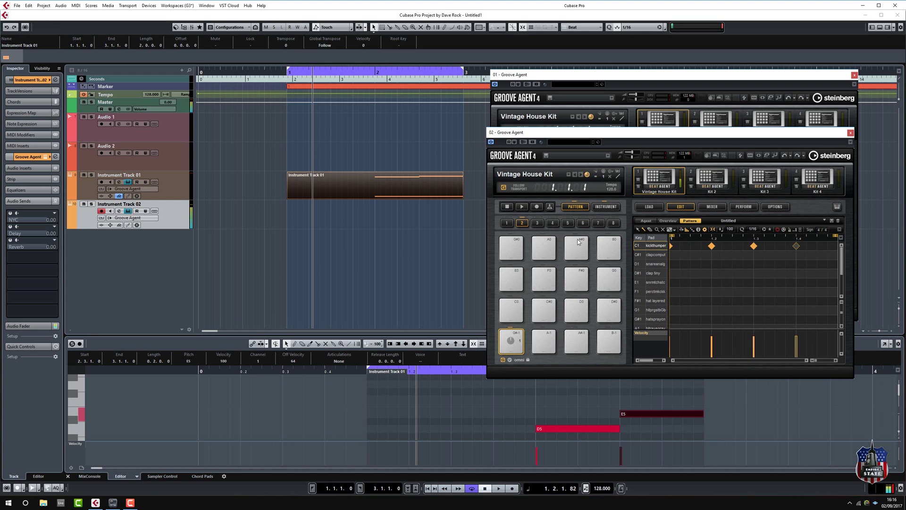
Step: Audition the kick pattern on its own, then play the project from the start
{"action": "left_click", "coordinate": [523, 208]}
{"action": "left_click", "coordinate": [511, 208]}
{"action": "left_click", "coordinate": [265, 74]}
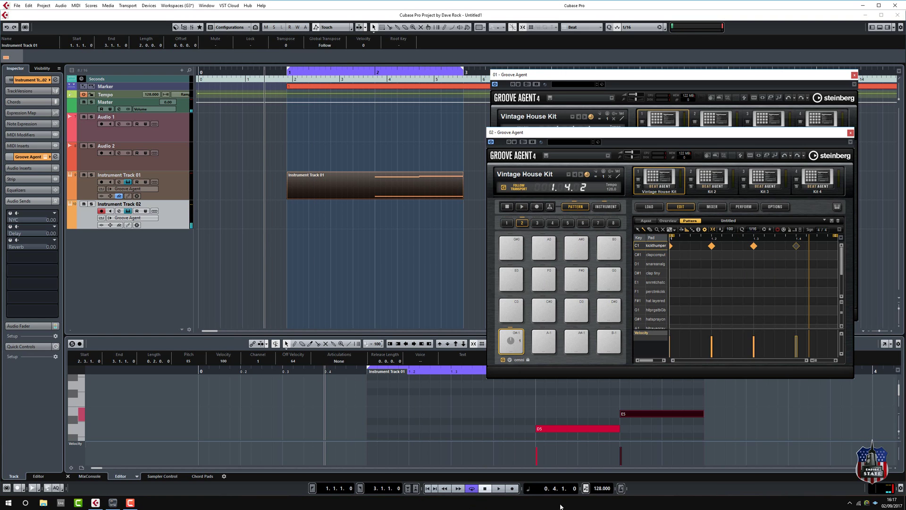
{"action": "left_click", "coordinate": [499, 489]}
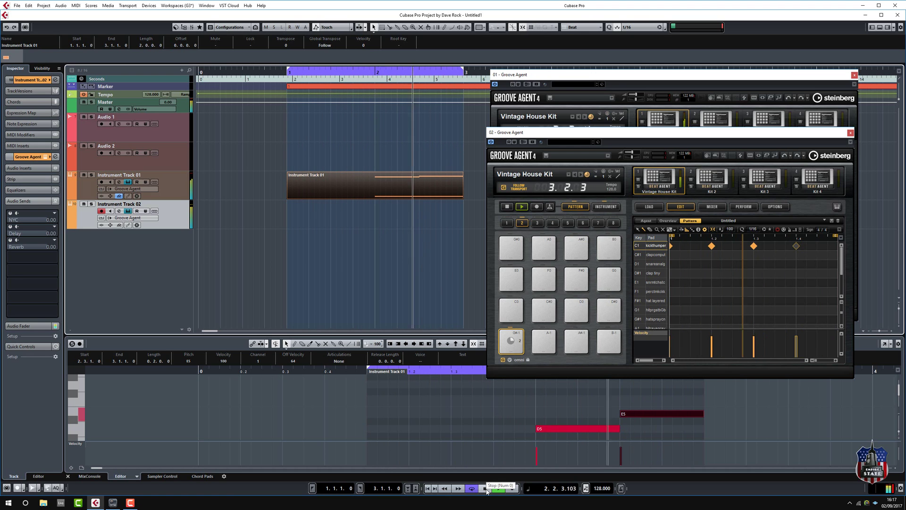
Step: Place the kick pattern on Instrument Track 02, repeat it once, play, and disable Follow Transport
{"action": "left_click", "coordinate": [485, 489]}
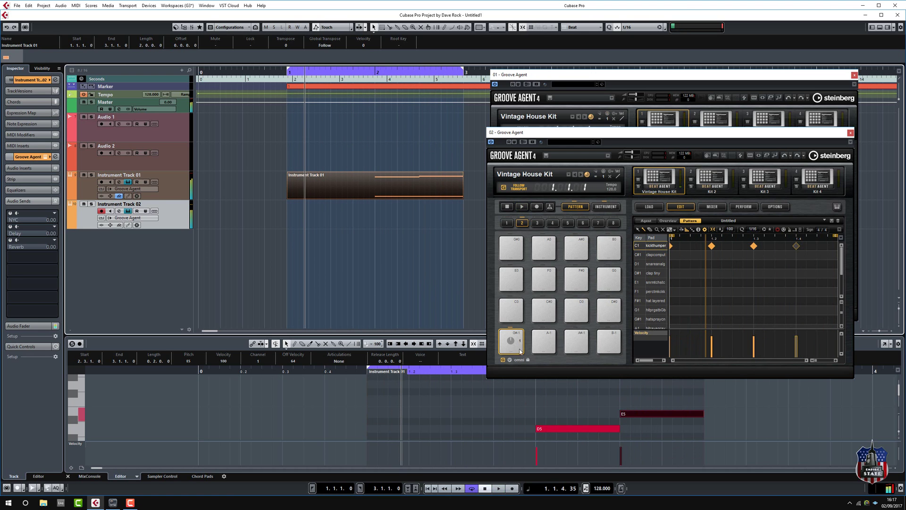
{"action": "left_click_drag", "start_coordinate": [403, 251], "coordinate": [292, 203]}
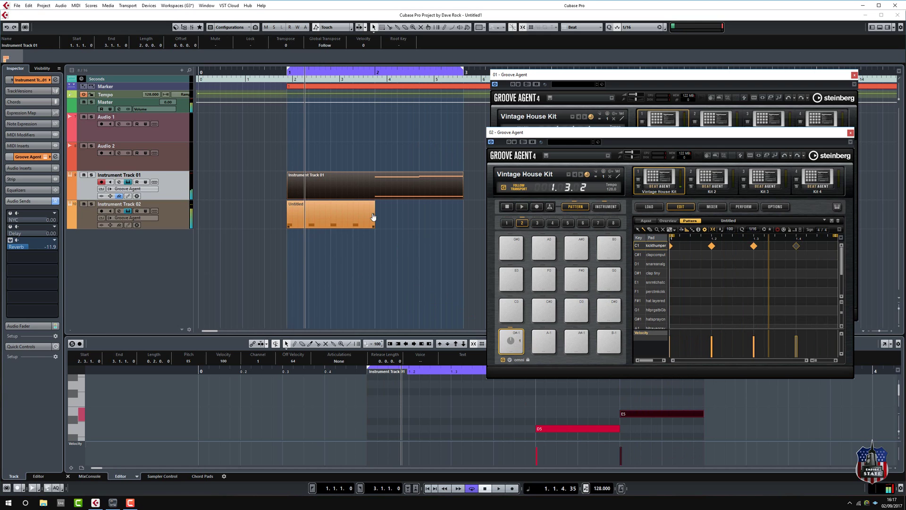
{"action": "left_click_drag", "start_coordinate": [375, 217], "coordinate": [462, 218]}
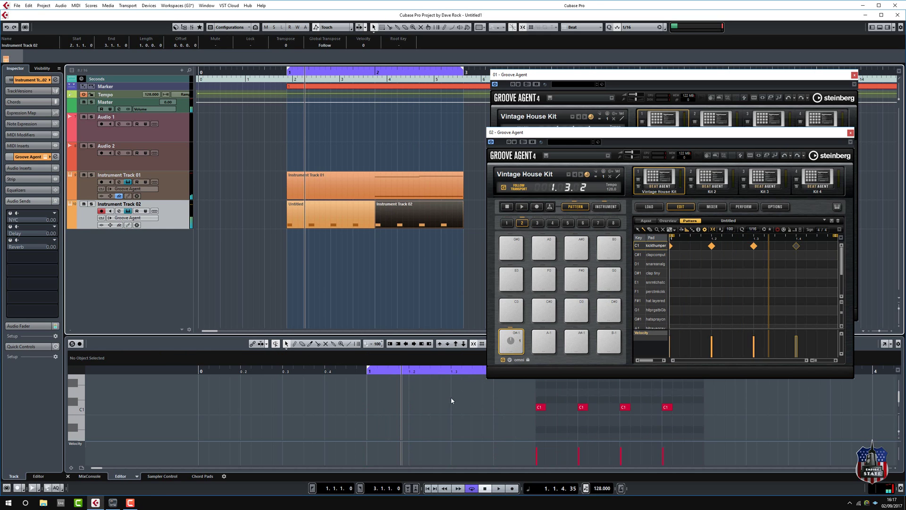
{"action": "left_click", "coordinate": [243, 71]}
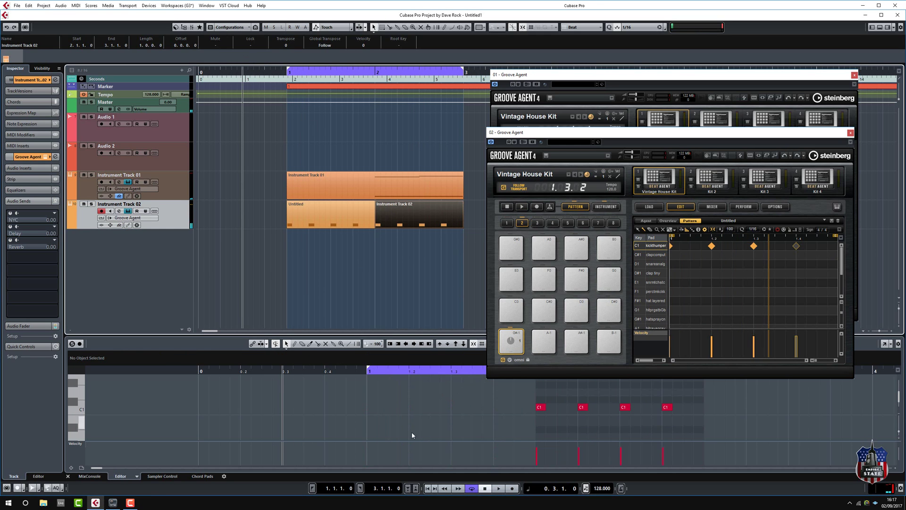
{"action": "left_click", "coordinate": [499, 489]}
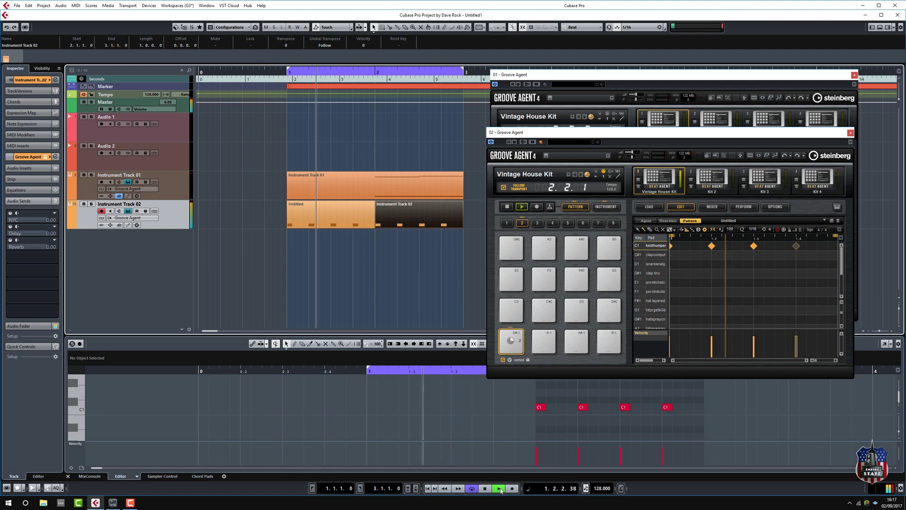
{"action": "left_click", "coordinate": [518, 189]}
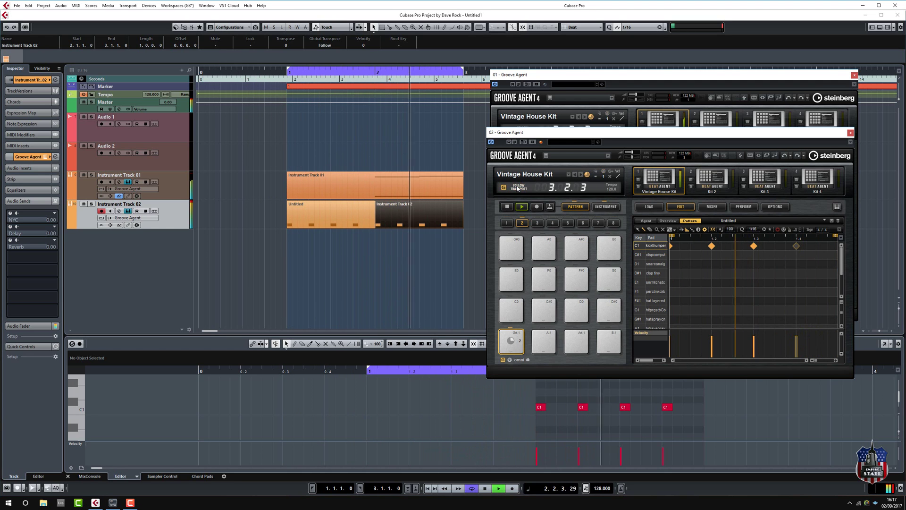